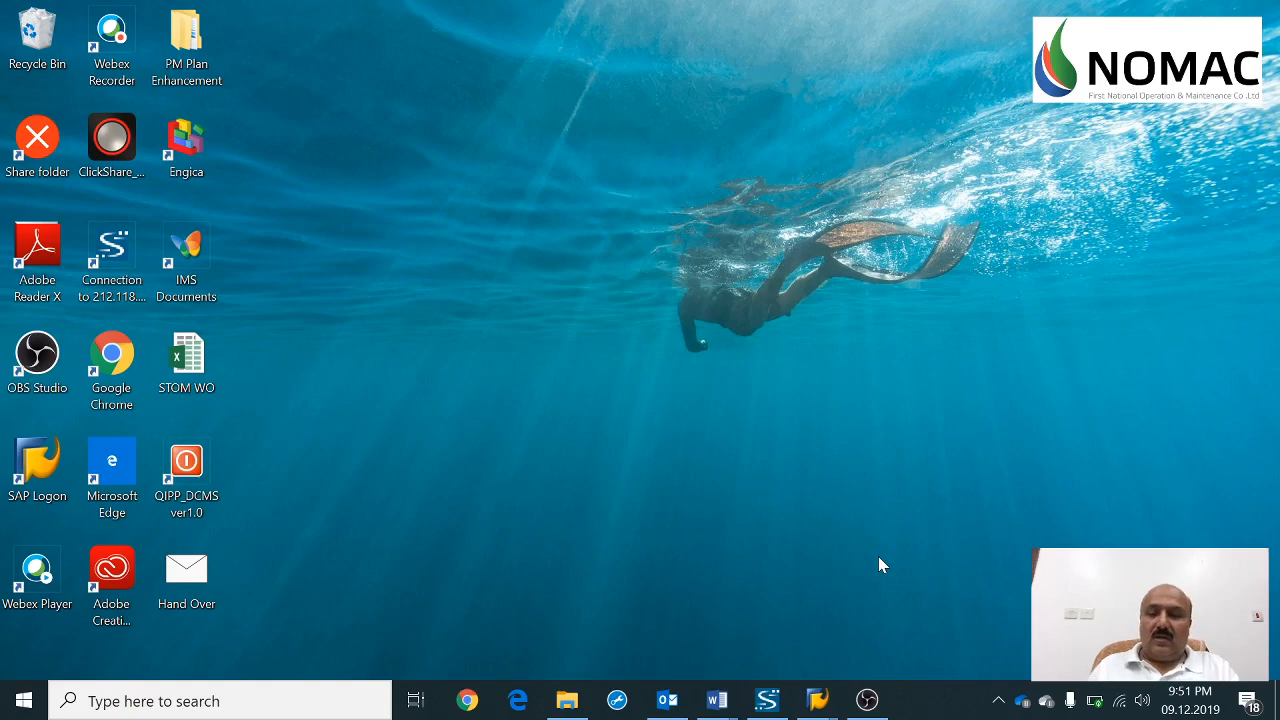
# Switch to the SAP list of PM orders and examine the system status of the CHI condenser water pump motor order
pyautogui.moveTo(820, 702)
pyautogui.click(812, 612)
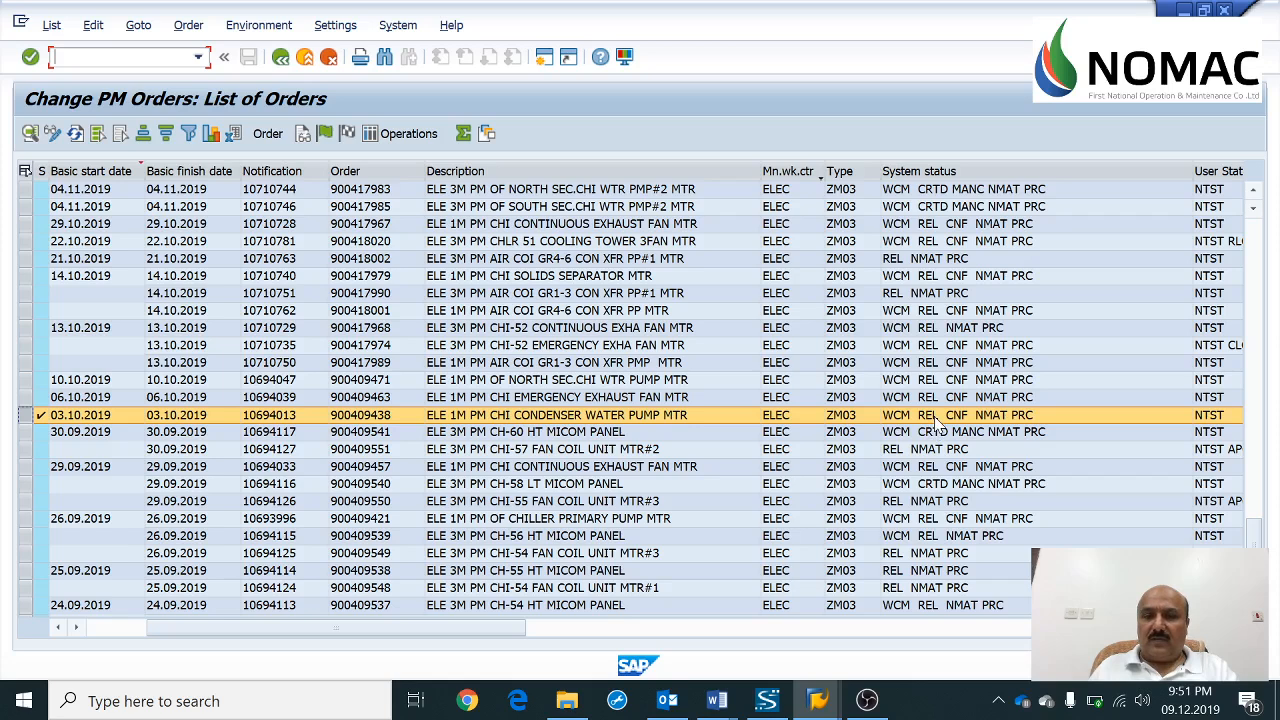
pyautogui.click(25, 415)
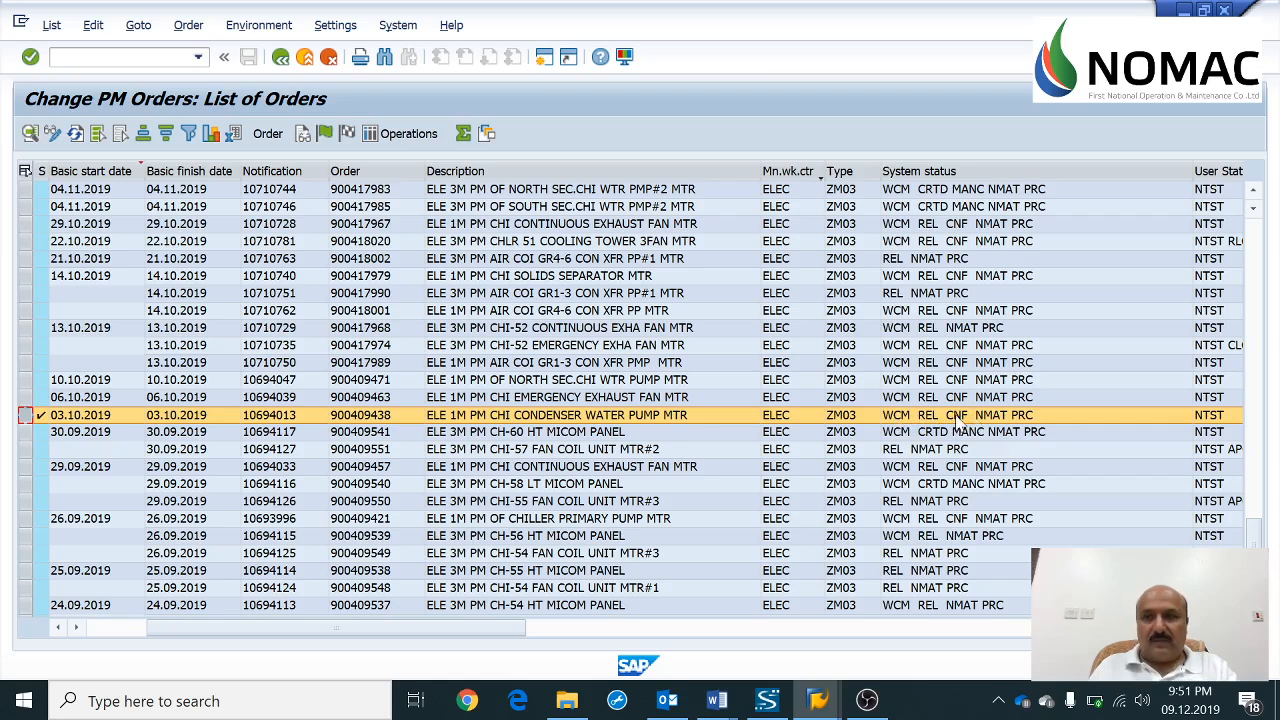
pyautogui.click(1183, 9)
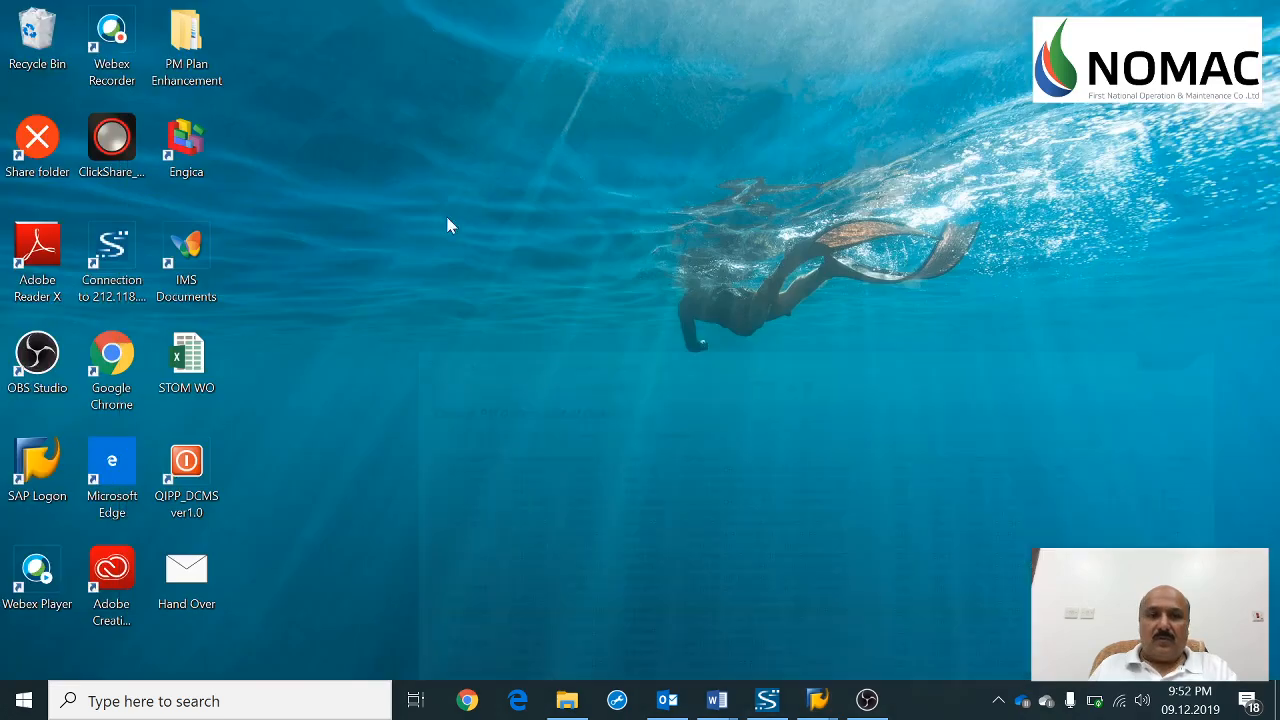
# From SAP Easy Access, open transaction IW45 for cancelling Plant Maintenance completion confirmations
pyautogui.moveTo(820, 700)
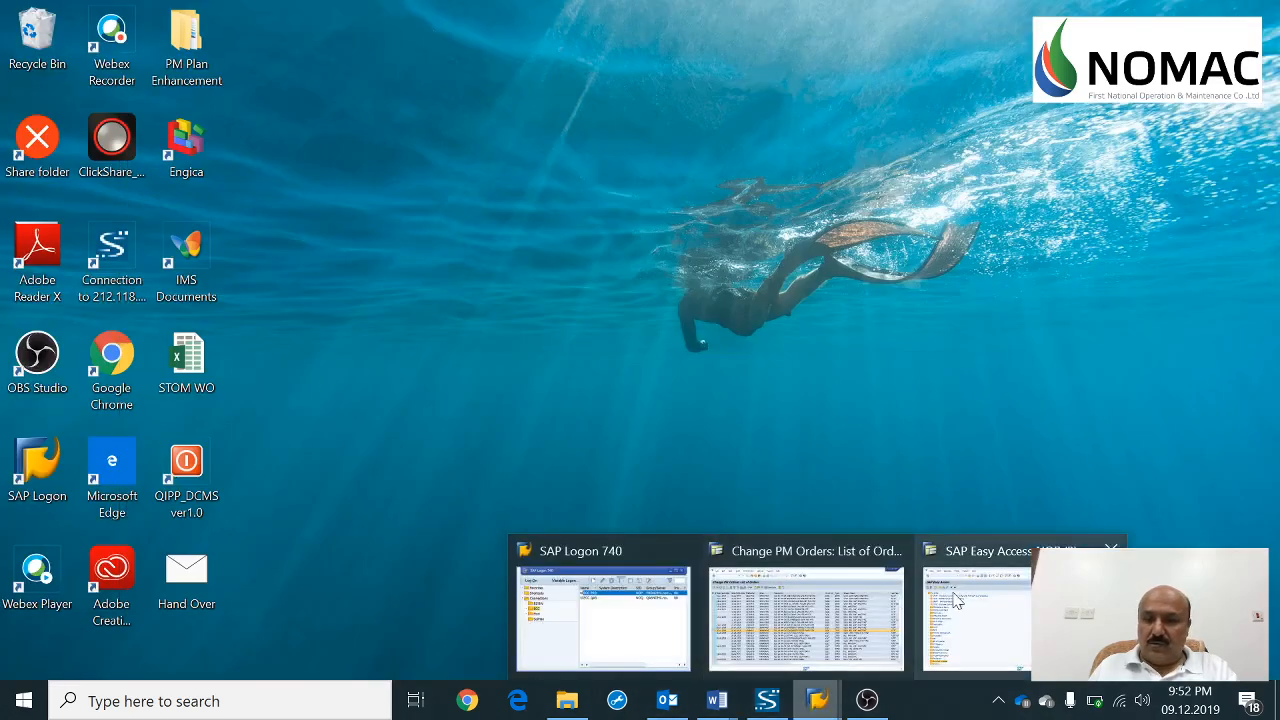
pyautogui.click(956, 602)
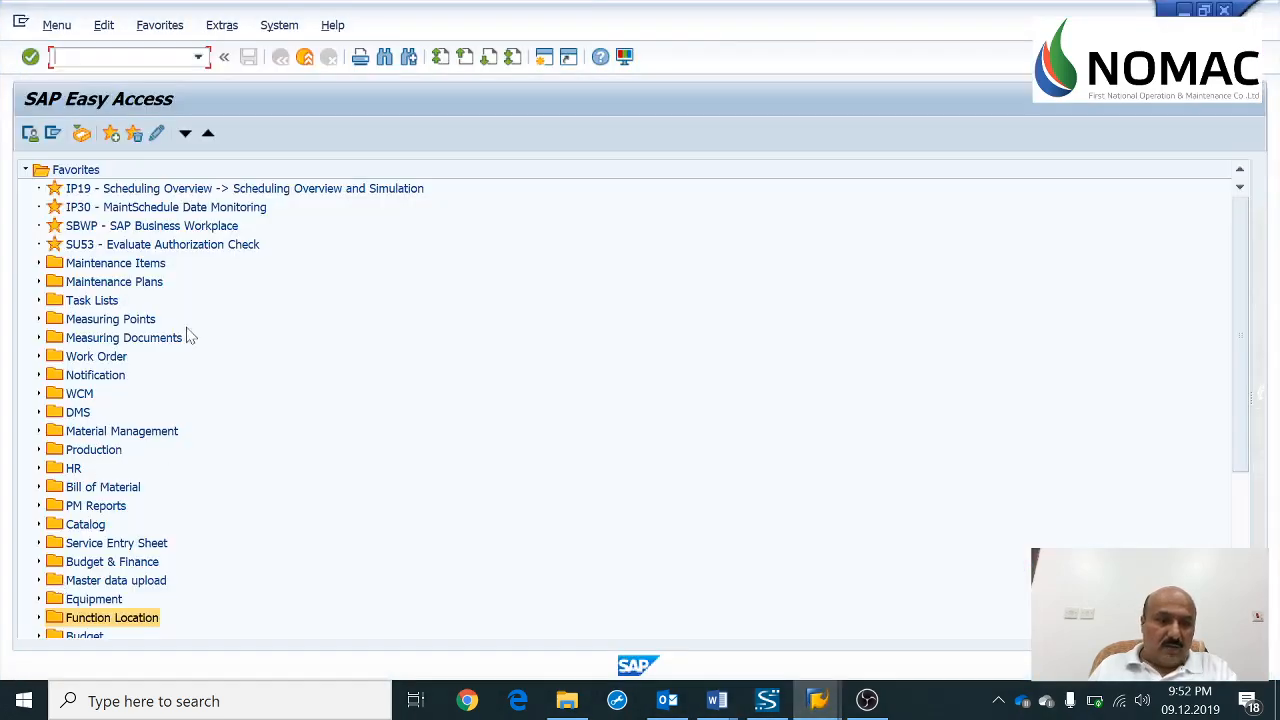
pyautogui.scroll(-4, 188, 340)
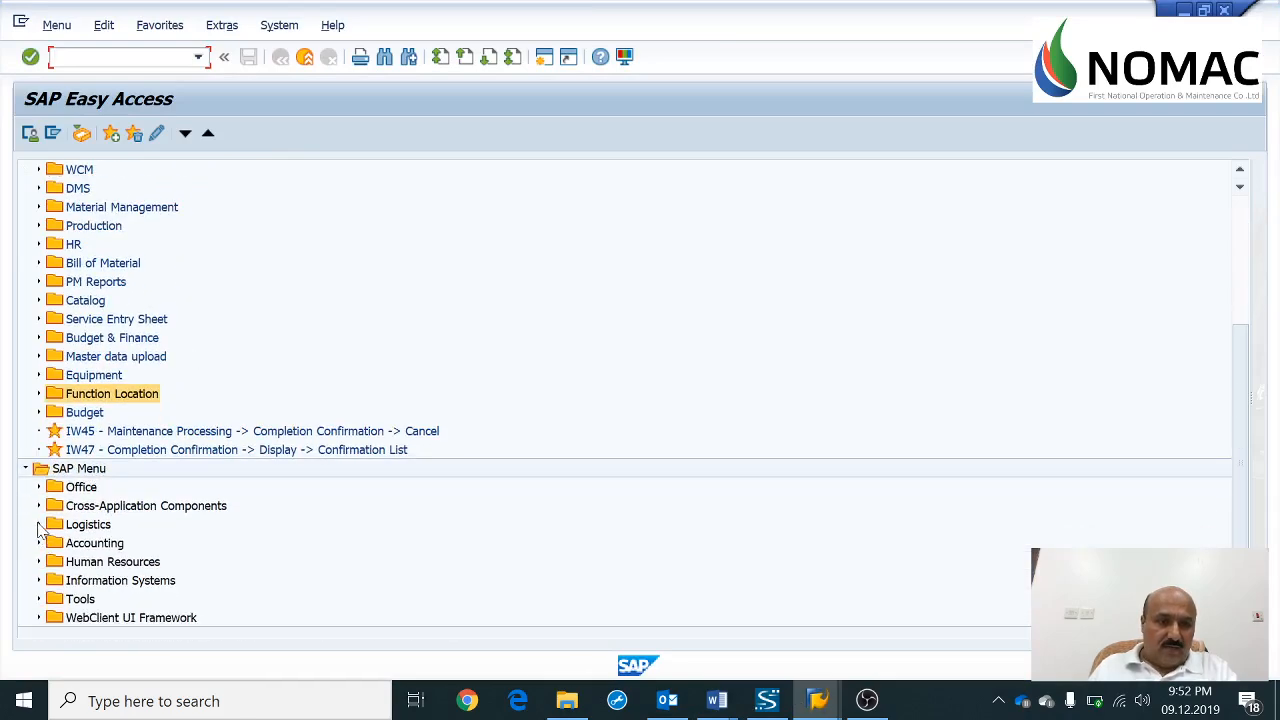
pyautogui.click(38, 524)
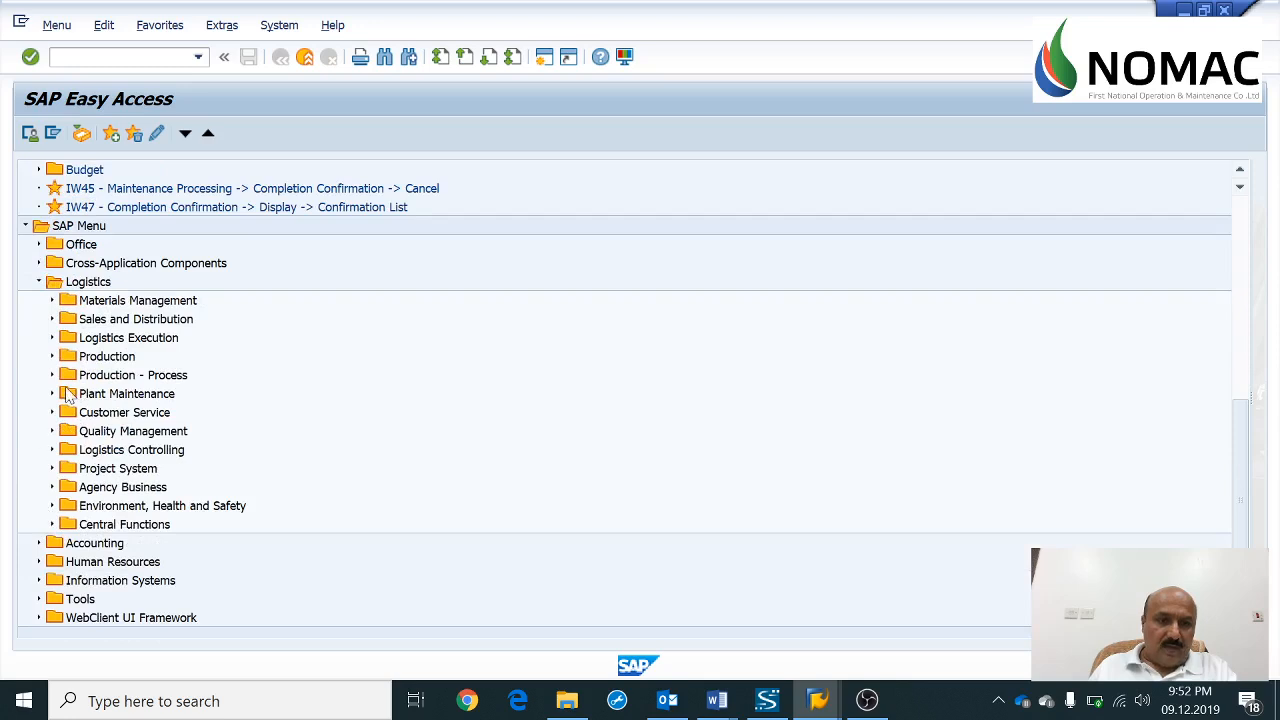
pyautogui.click(52, 394)
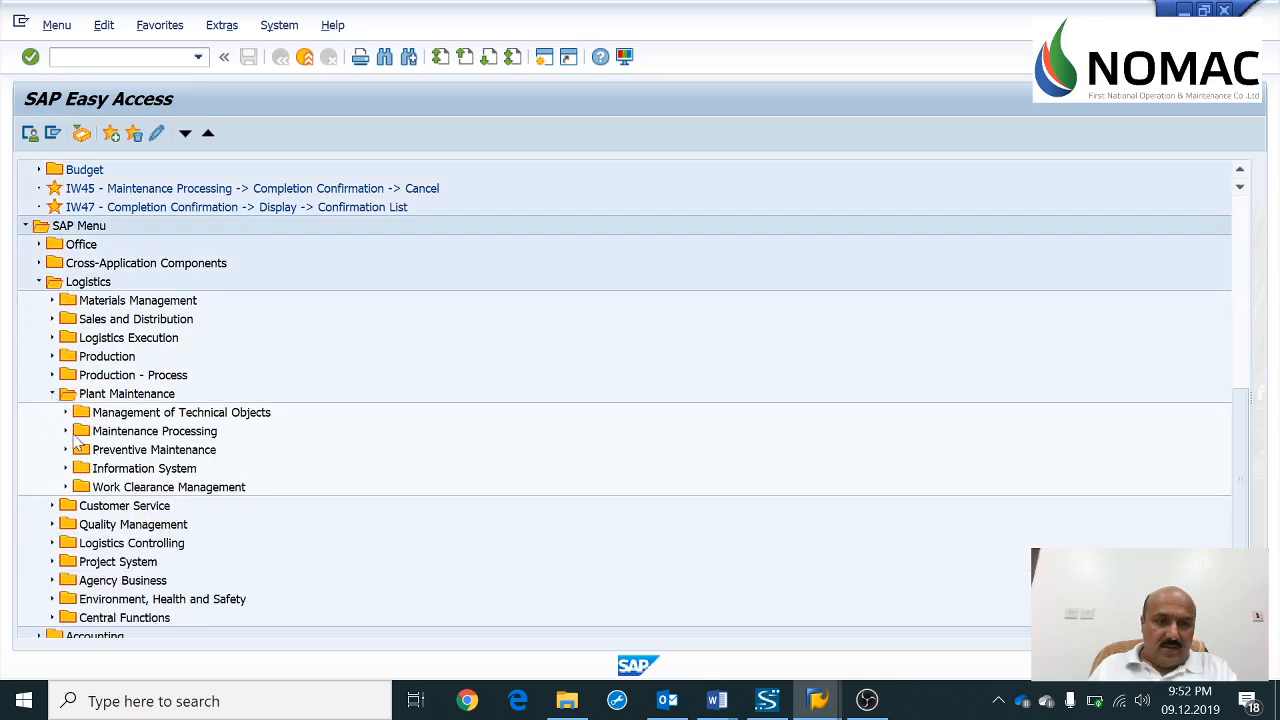
pyautogui.click(65, 432)
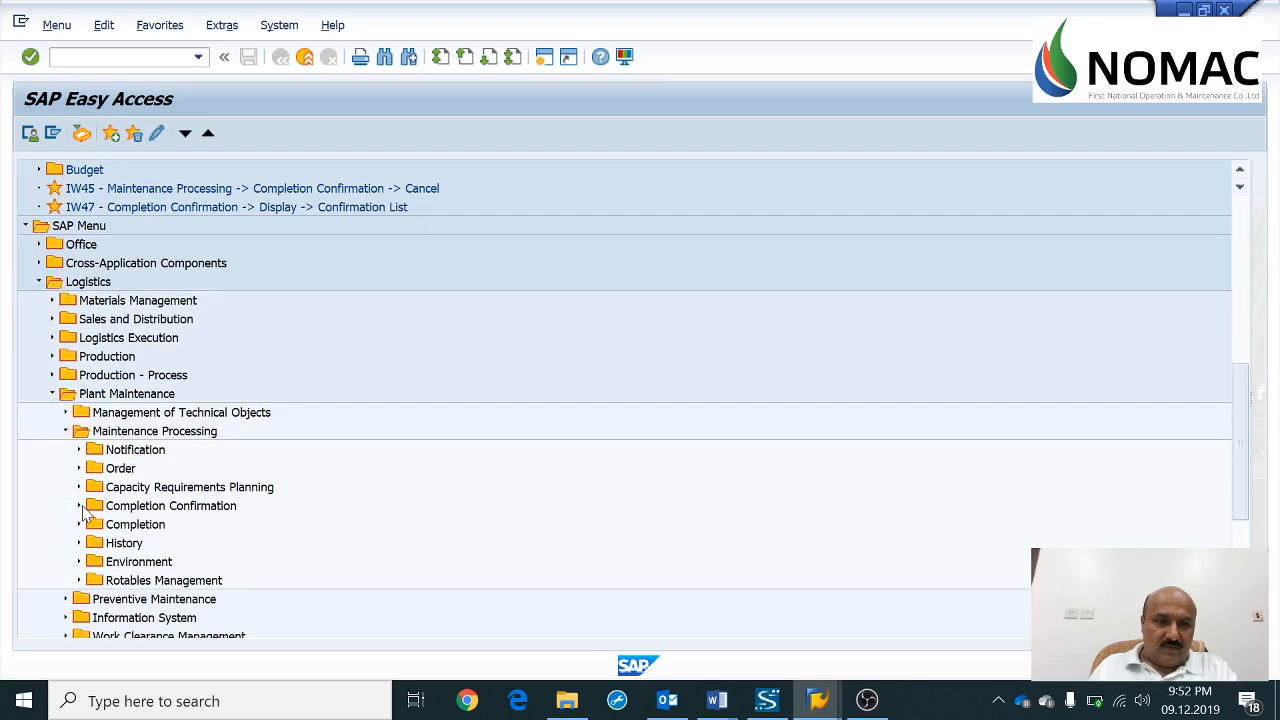
pyautogui.click(79, 506)
pyautogui.click(178, 548)
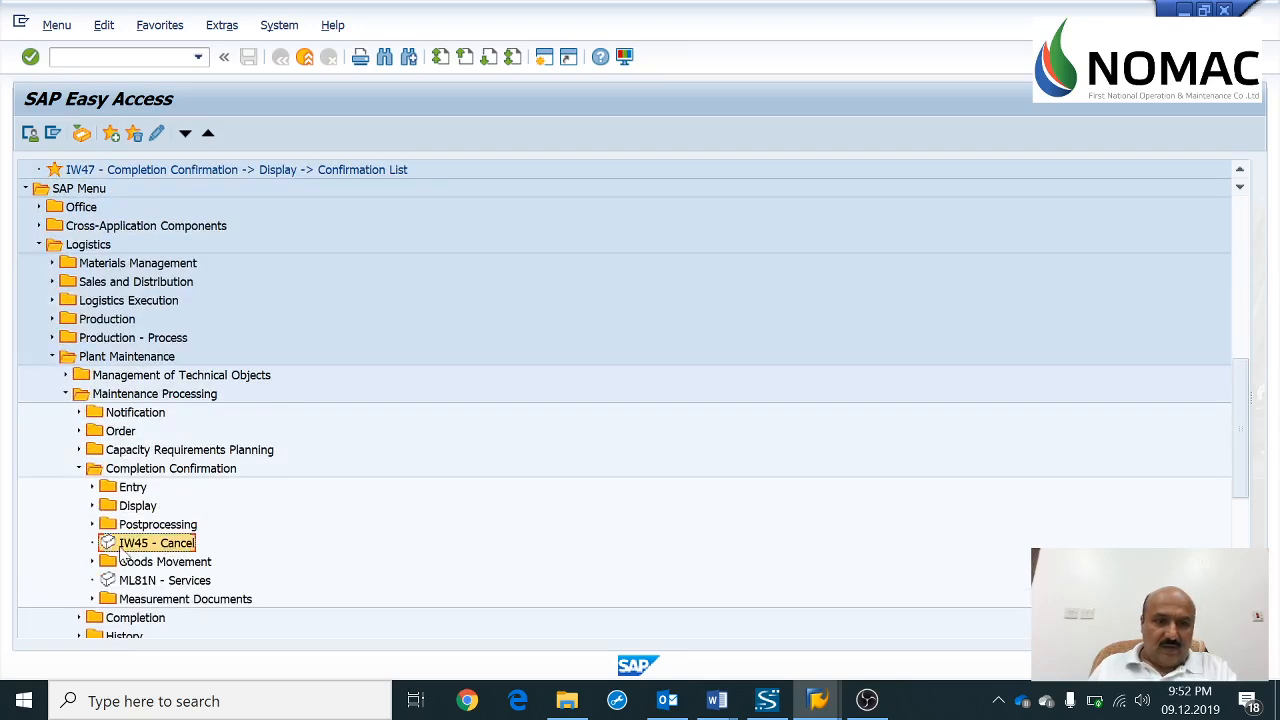
pyautogui.doubleClick(178, 548)
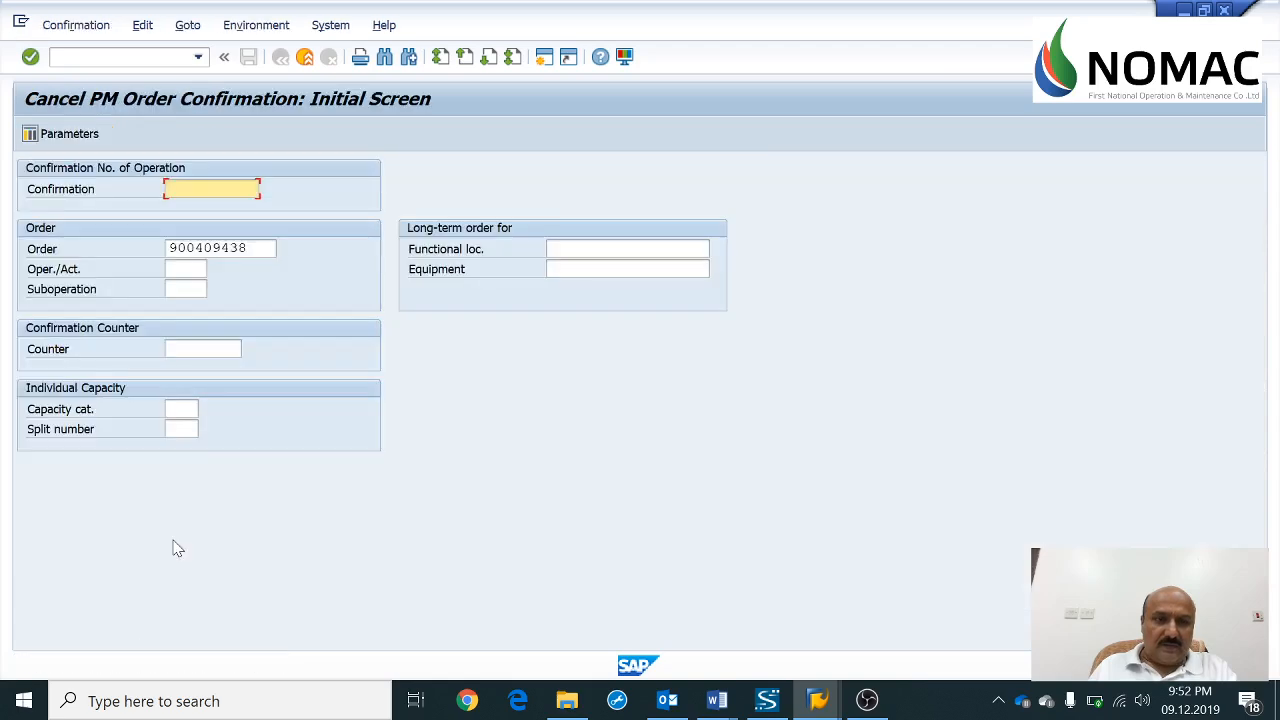
# Check the order number of the CHI condenser water pump motor job in the list of orders
pyautogui.moveTo(812, 700)
pyautogui.click(760, 634)
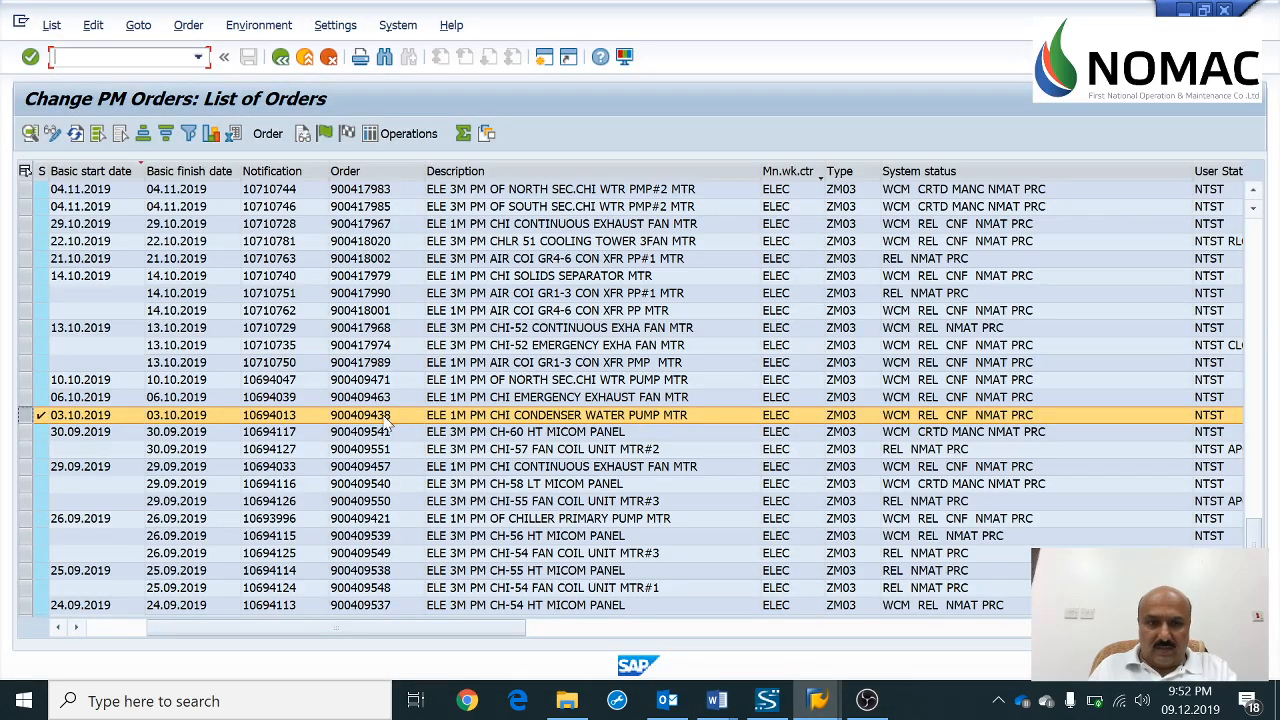
pyautogui.click(386, 417)
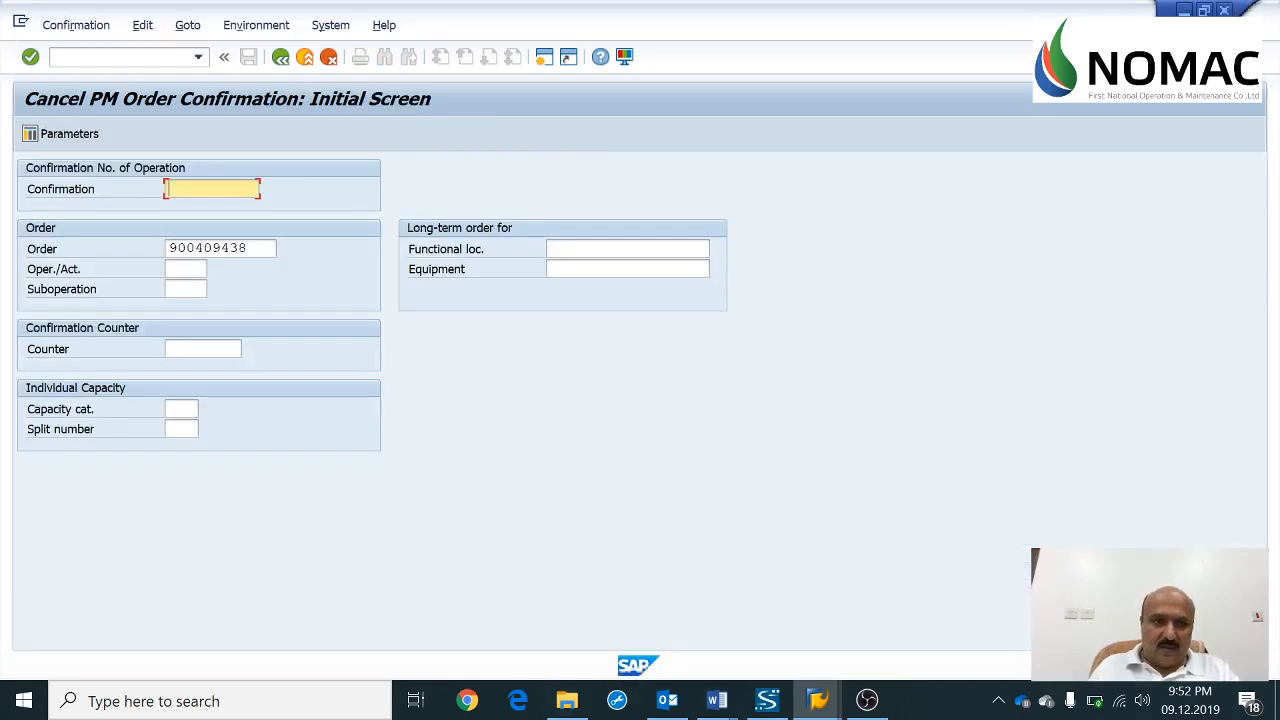
# Enter the condenser water pump motor's order number and carry out the transaction despite the status warning
pyautogui.click(258, 248)
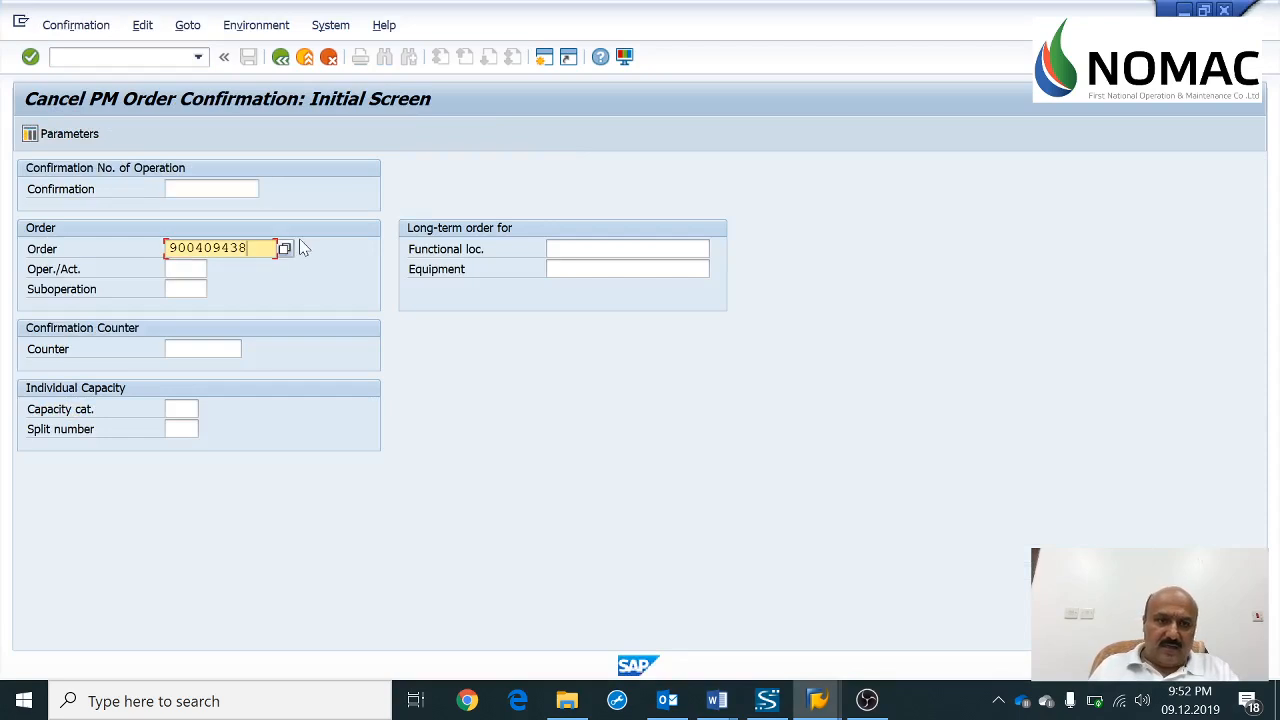
pyautogui.press('BackSpace')
pyautogui.press('BackSpace')
pyautogui.press('BackSpace')
pyautogui.press('BackSpace')
pyautogui.press('BackSpace')
pyautogui.press('BackSpace')
pyautogui.press('BackSpace')
pyautogui.press('BackSpace')
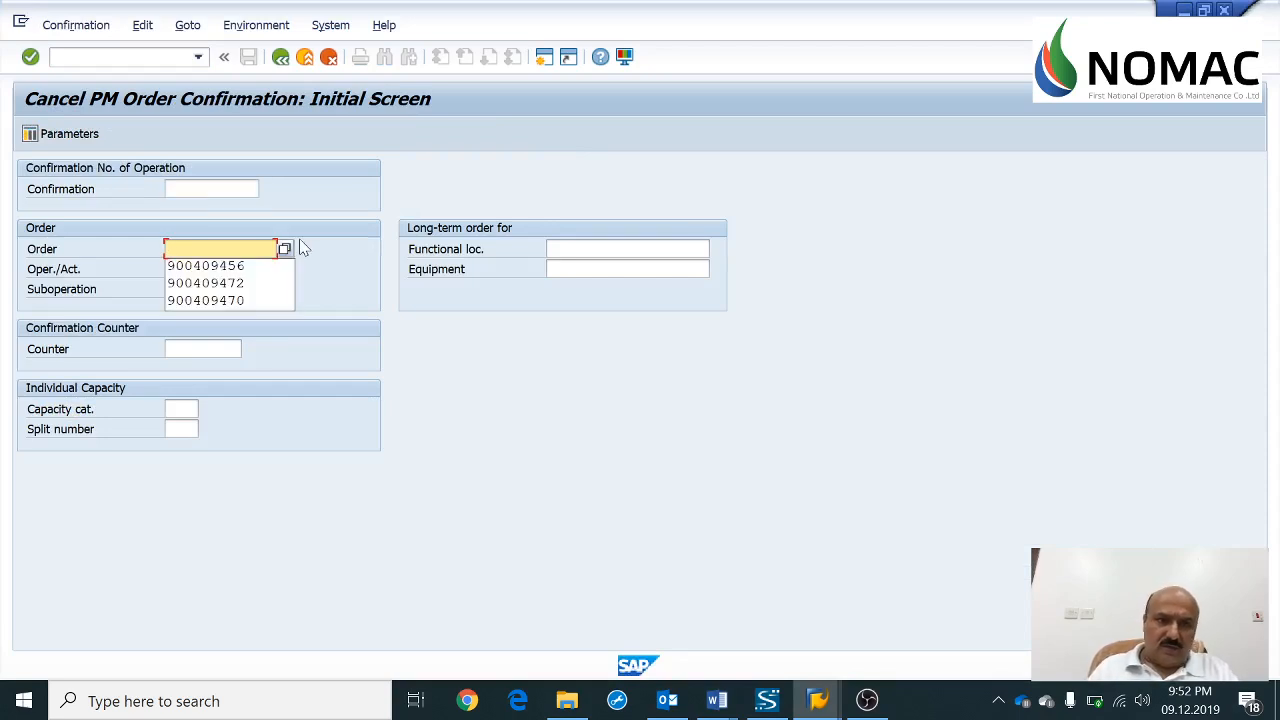
pyautogui.write('900409438')
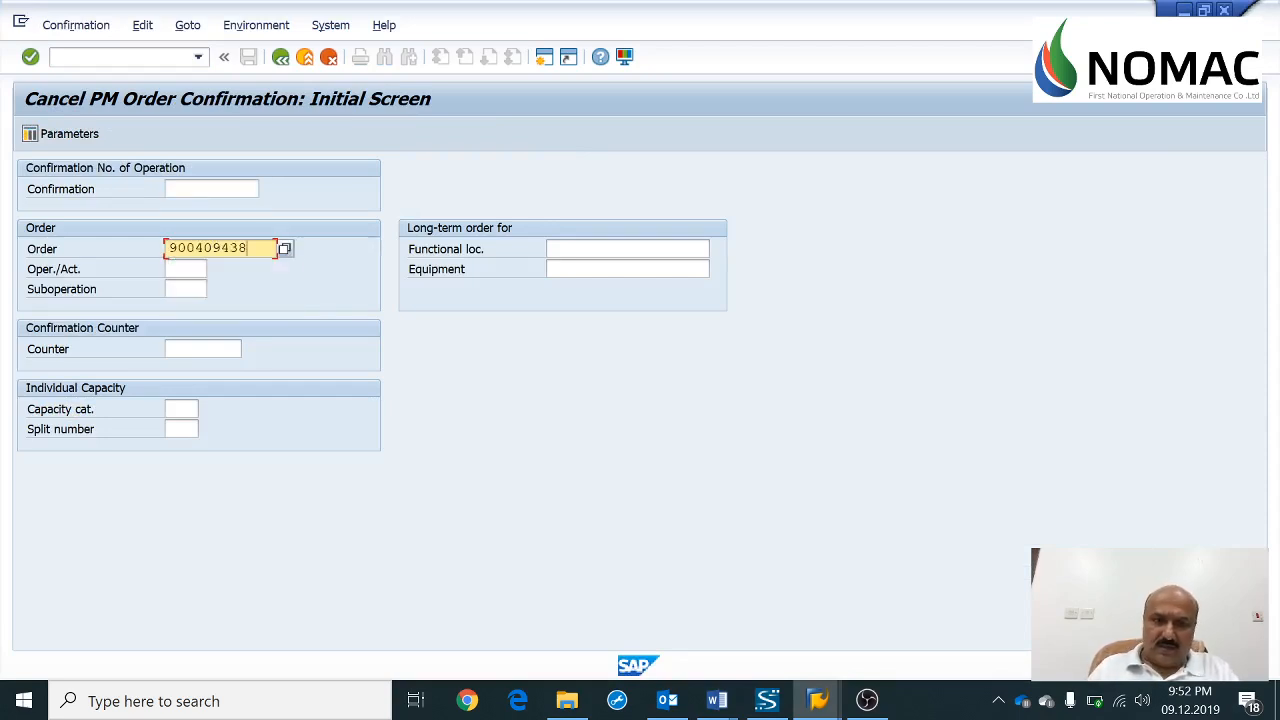
pyautogui.press('Return')
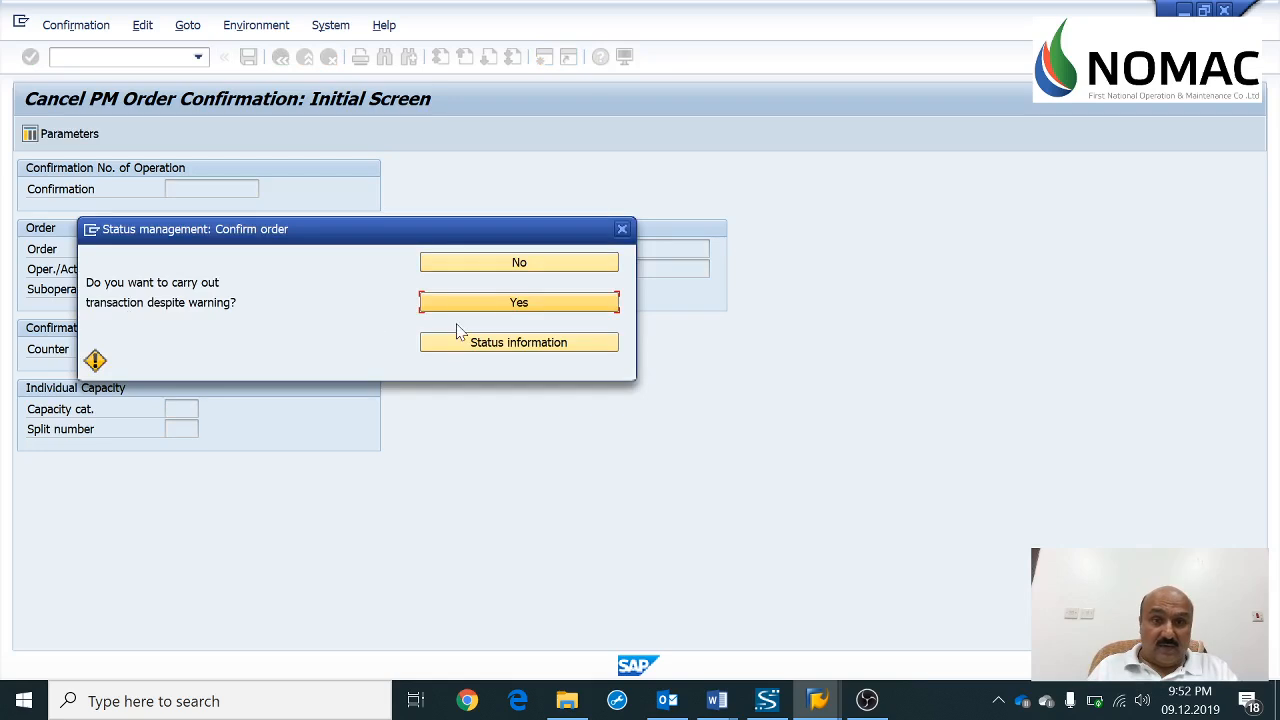
pyautogui.click(505, 305)
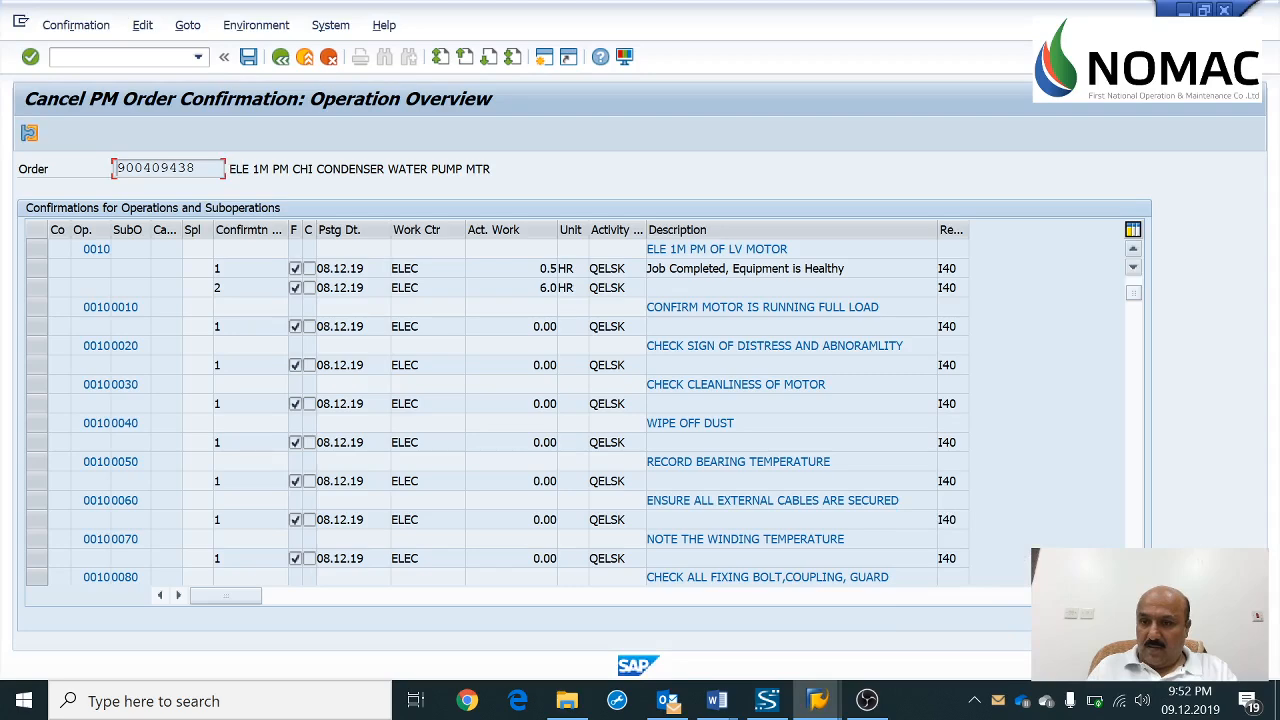
# Review the order's operations and suboperations, open confirmation 1 of operation 0010 and save it for cancellation
pyautogui.scroll(-2, 520, 400)
pyautogui.scroll(-3, 583, 412)
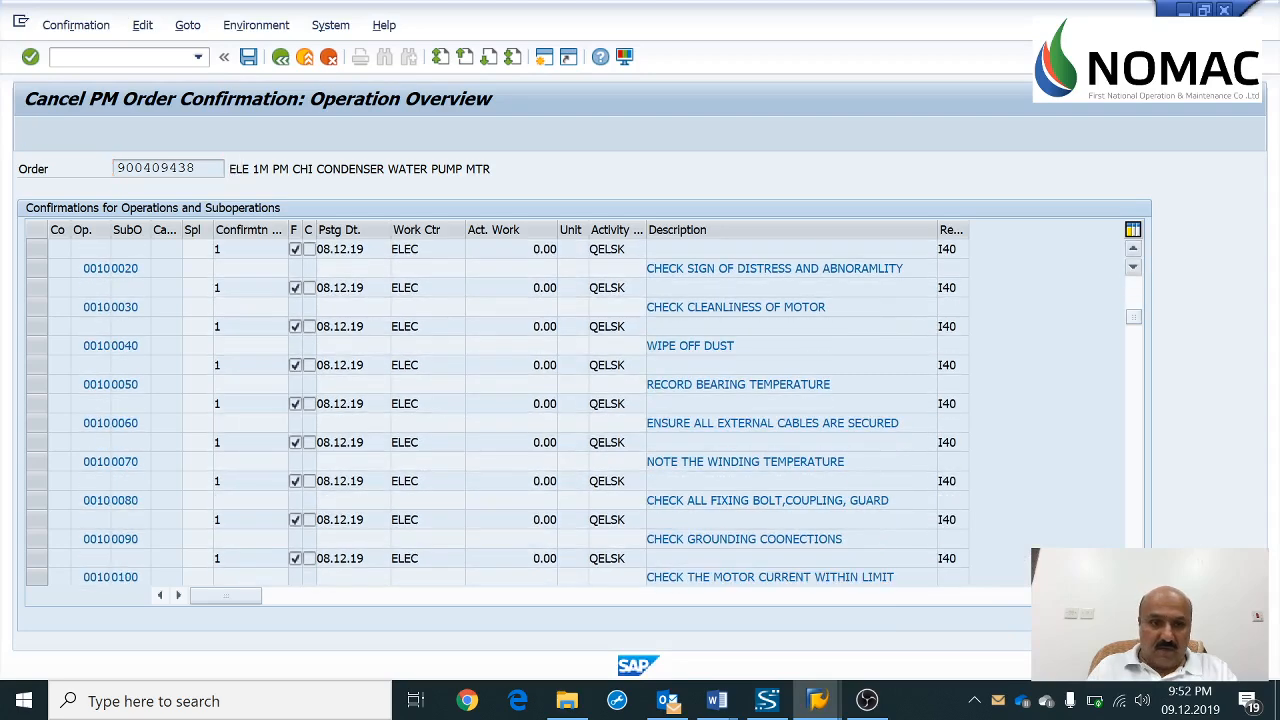
pyautogui.scroll(-3, 583, 412)
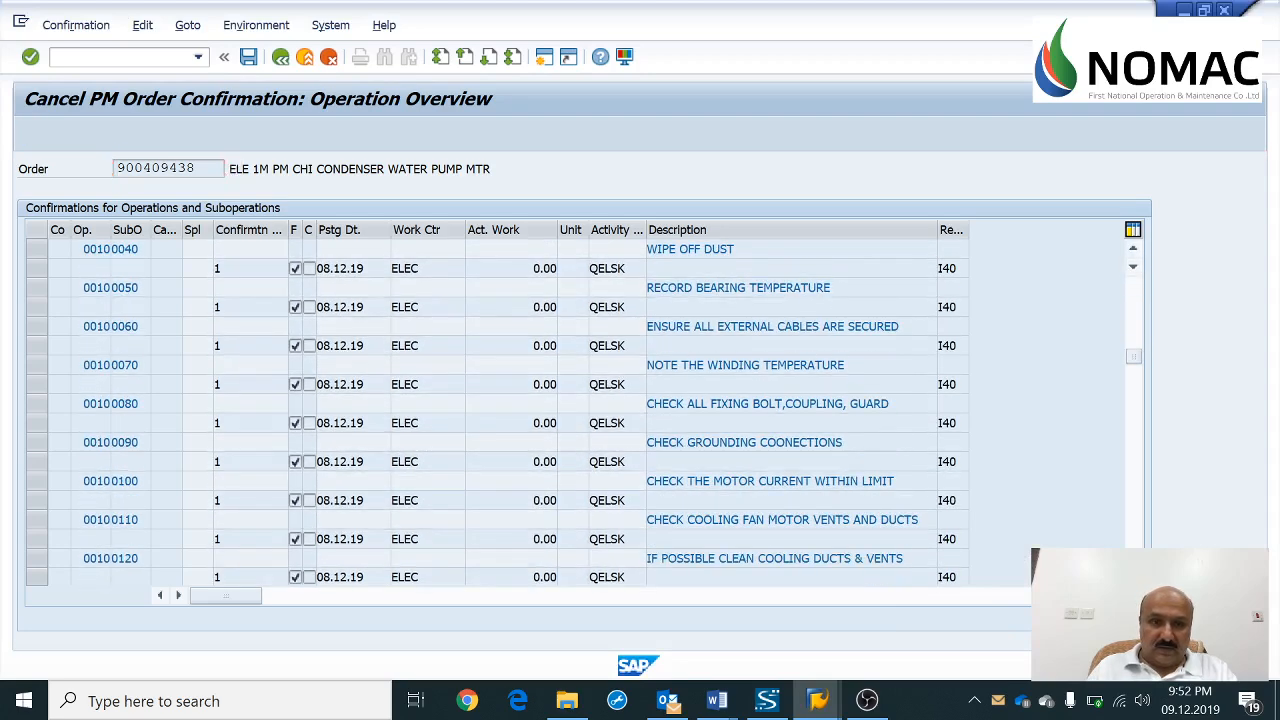
pyautogui.scroll(-4, 583, 412)
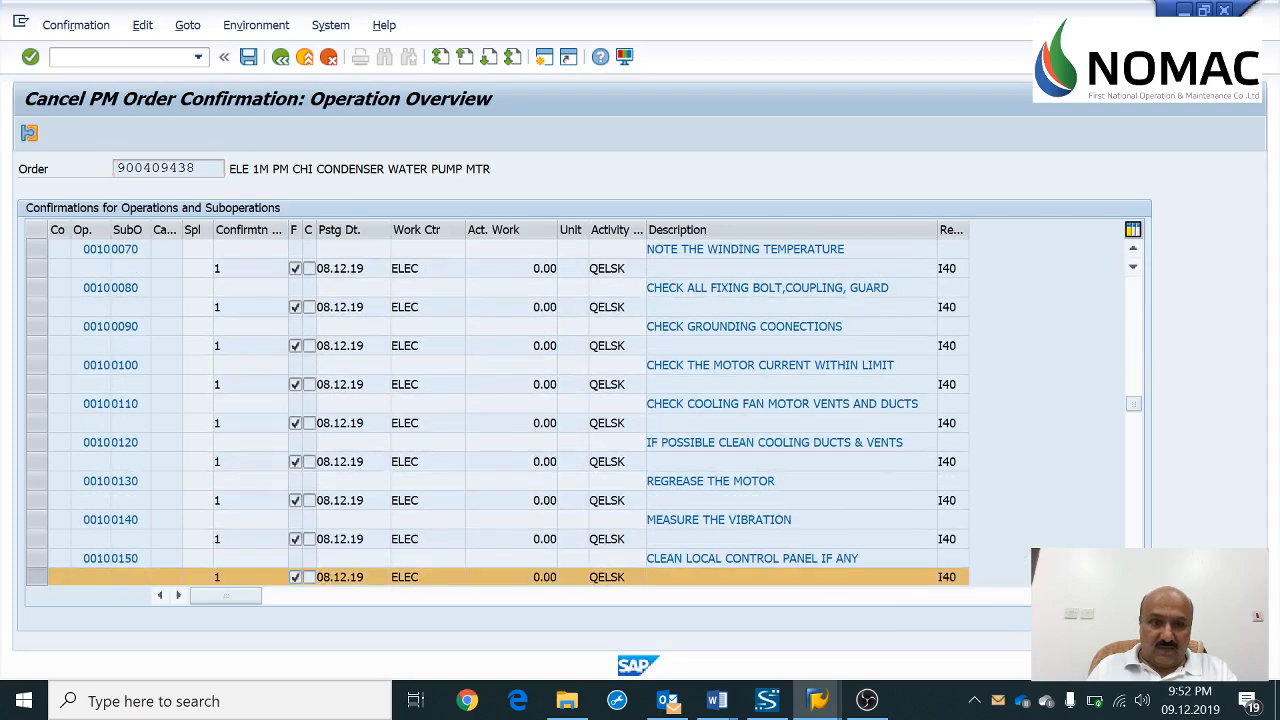
pyautogui.scroll(-1, 1135, 445)
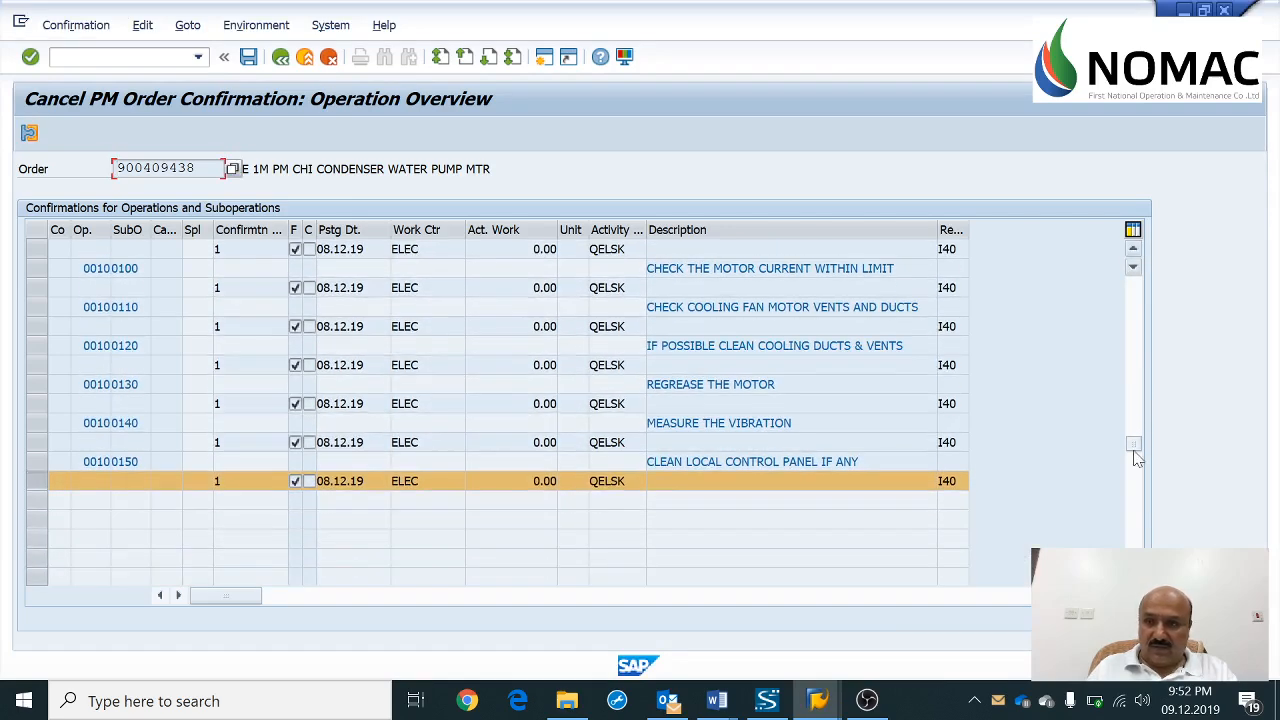
pyautogui.moveTo(1134, 436); pyautogui.dragTo(1150, 240)
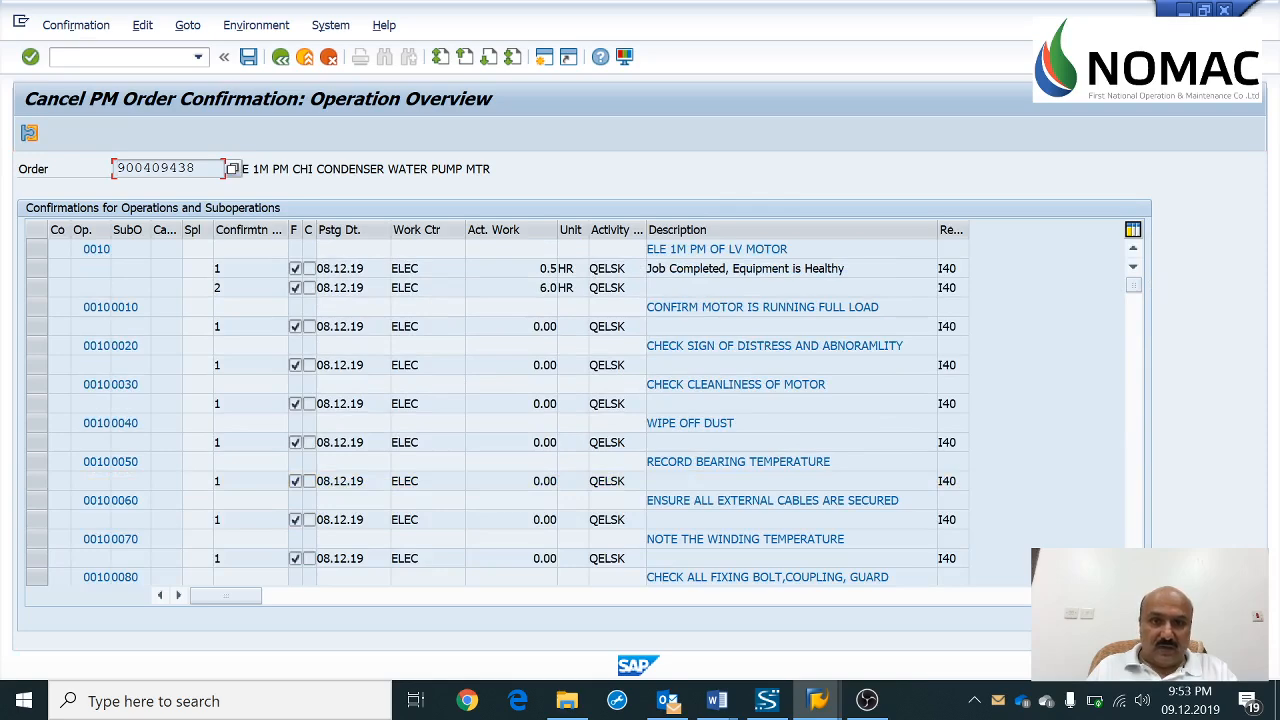
pyautogui.doubleClick(350, 268)
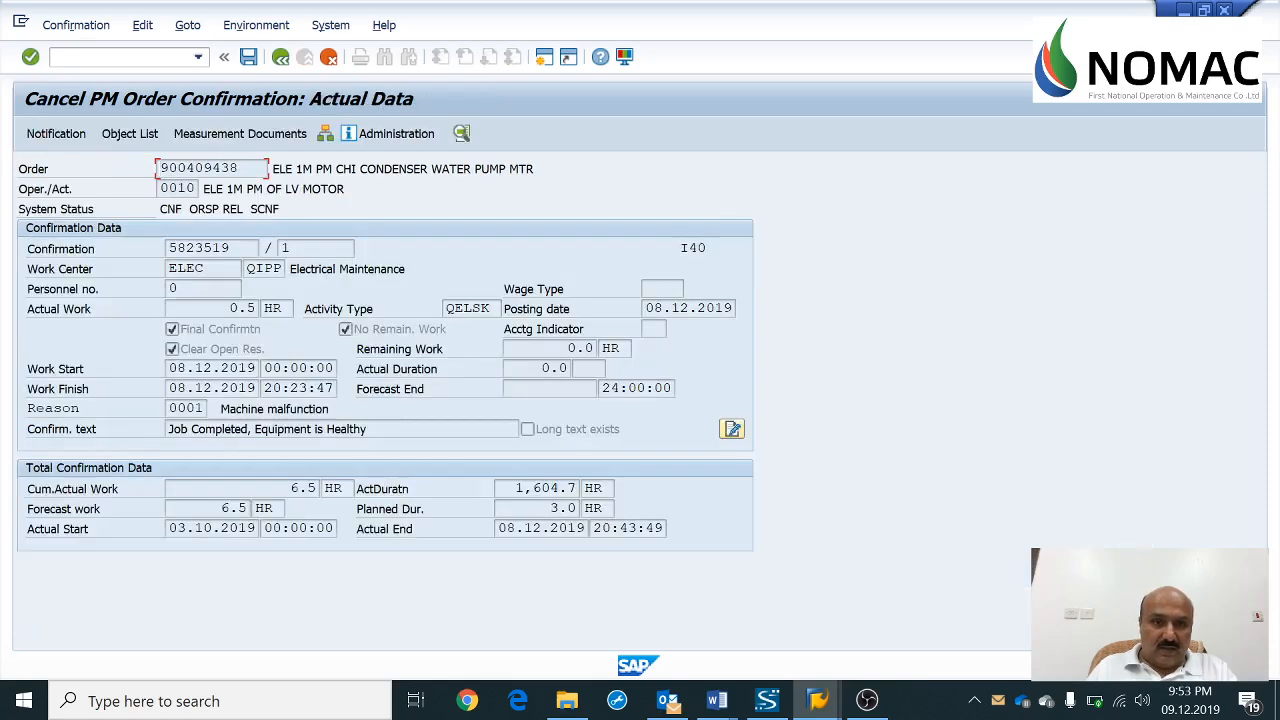
pyautogui.click(254, 62)
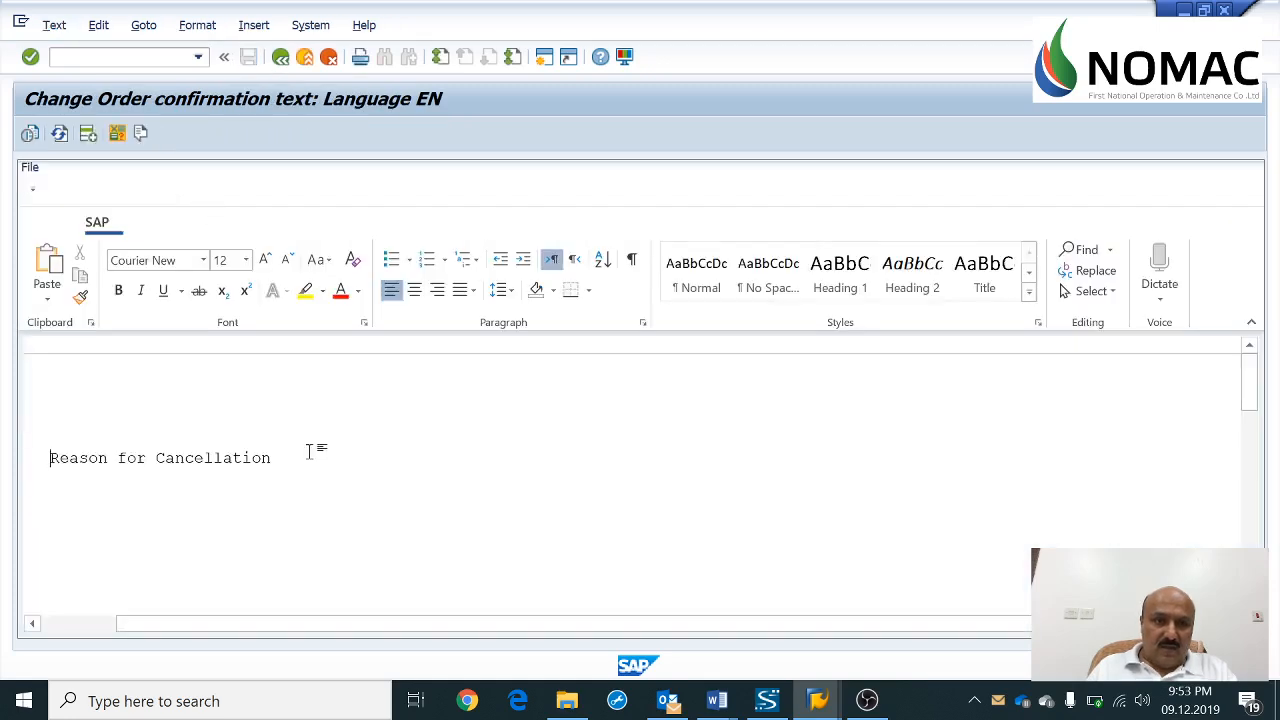
# Complete the confirmation text as "Reason for Cancellation, Work is not completing" and exit the editor to finish the cancellation
pyautogui.click(406, 449)
pyautogui.write(', ')
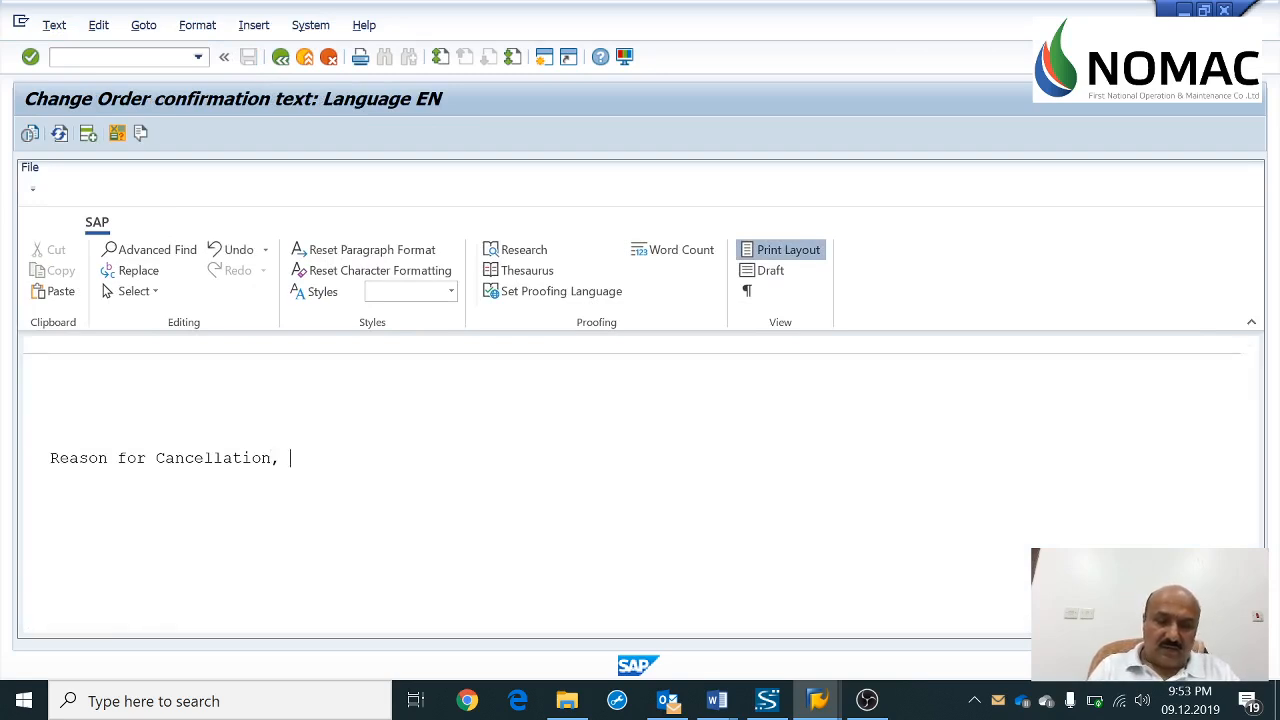
pyautogui.write('Work is not completeing')
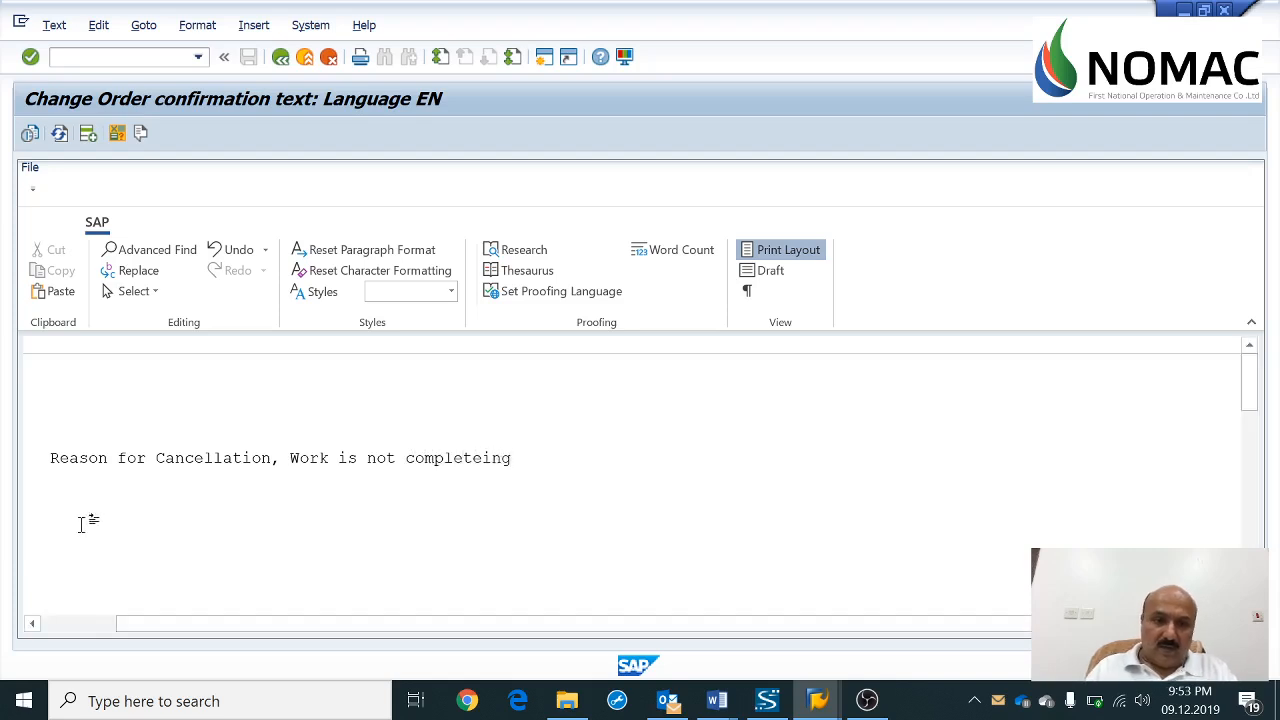
pyautogui.click(156, 458)
pyautogui.rightClick(465, 462)
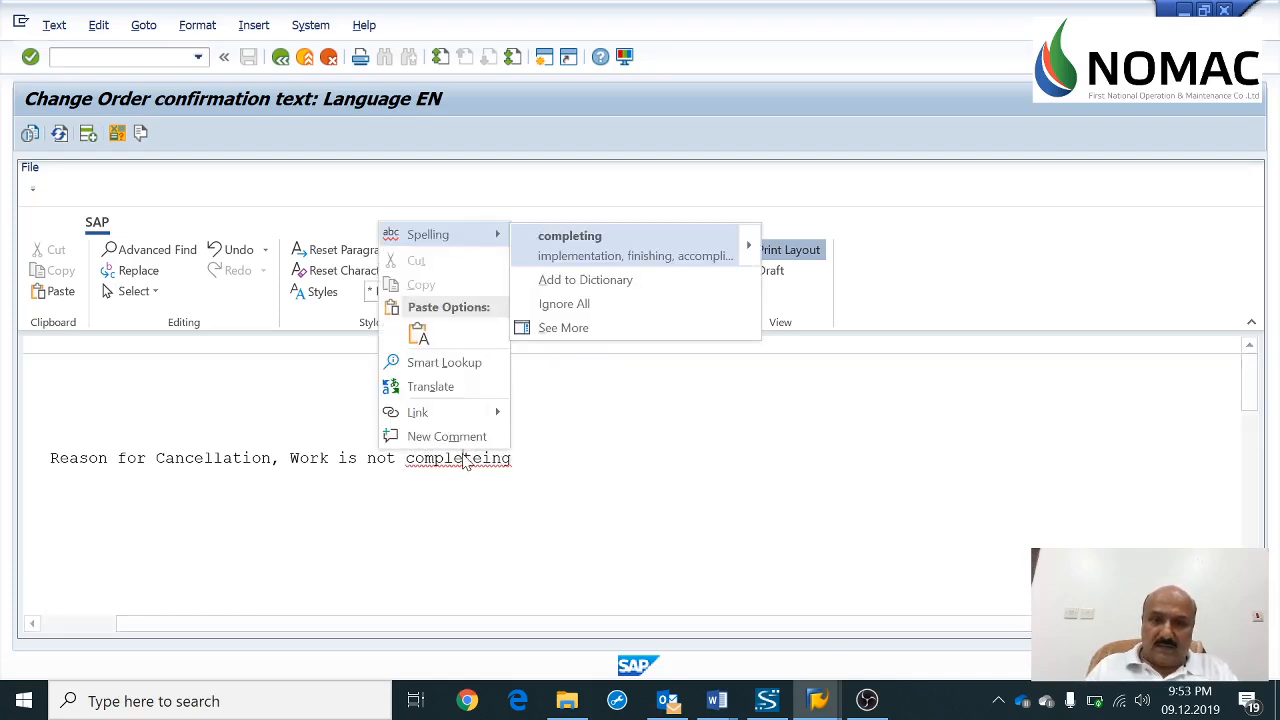
pyautogui.click(571, 240)
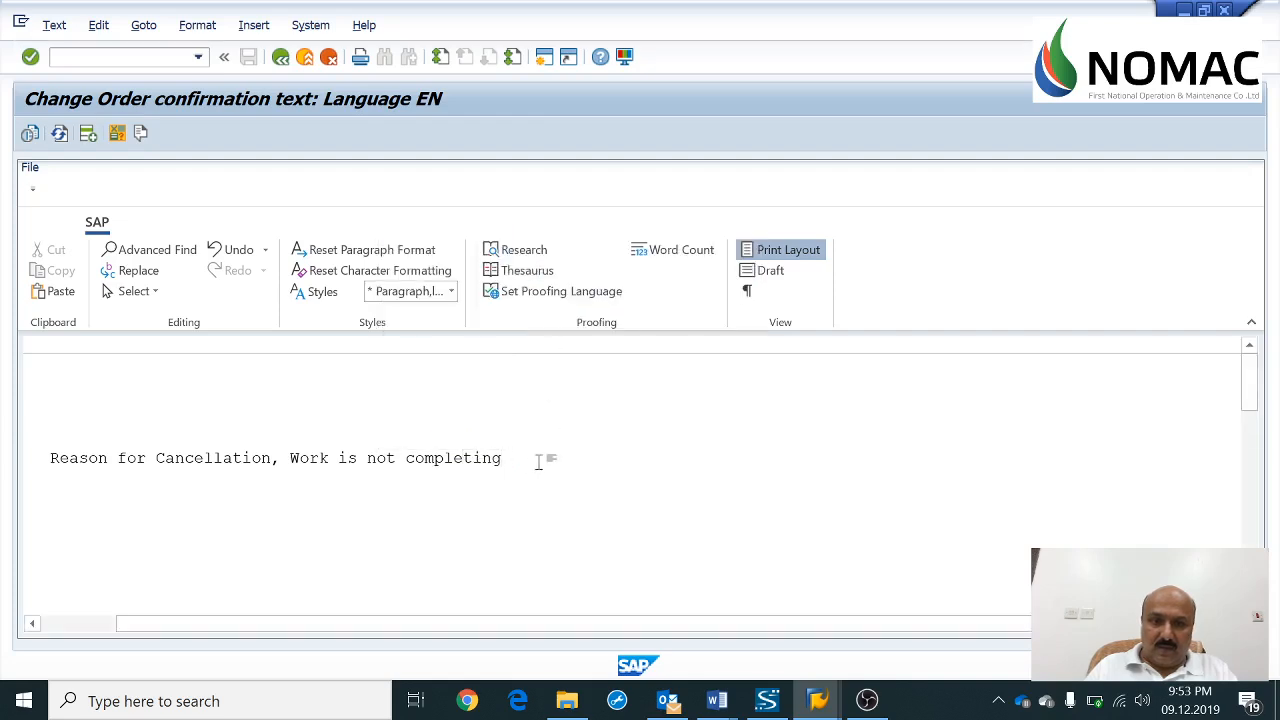
pyautogui.moveTo(538, 461); pyautogui.dragTo(17, 443)
pyautogui.click(266, 457)
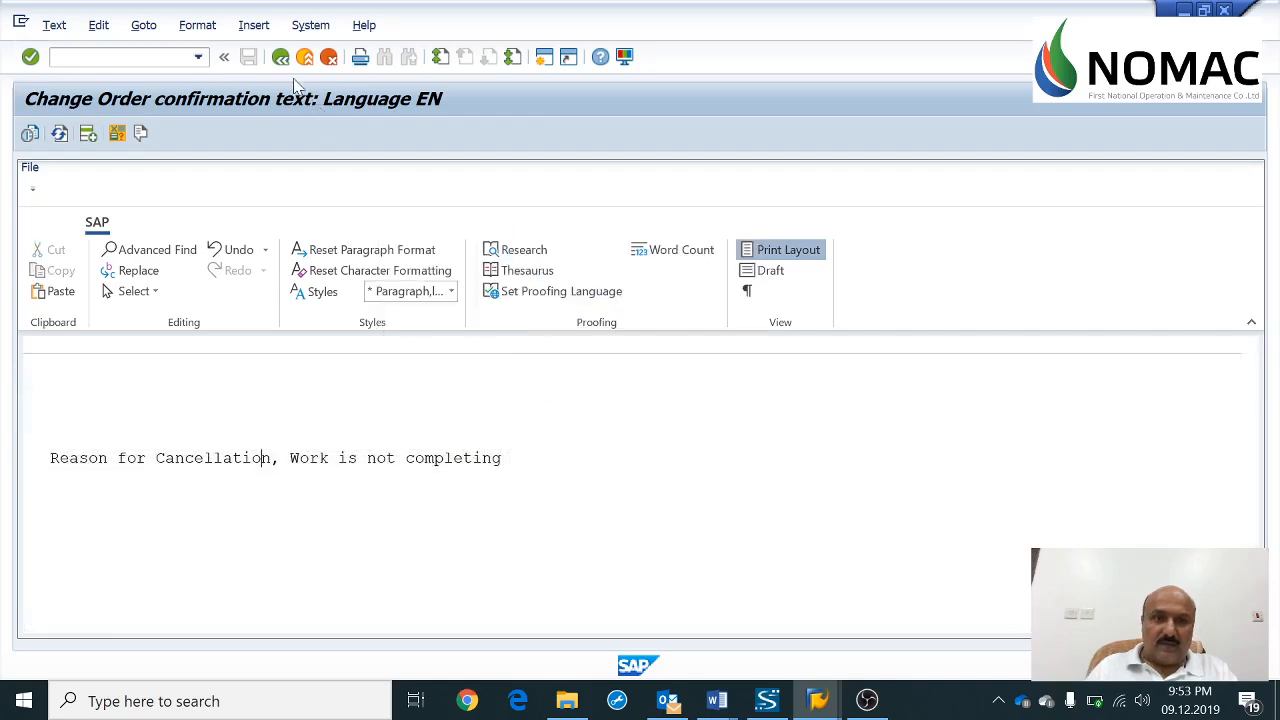
pyautogui.click(281, 57)
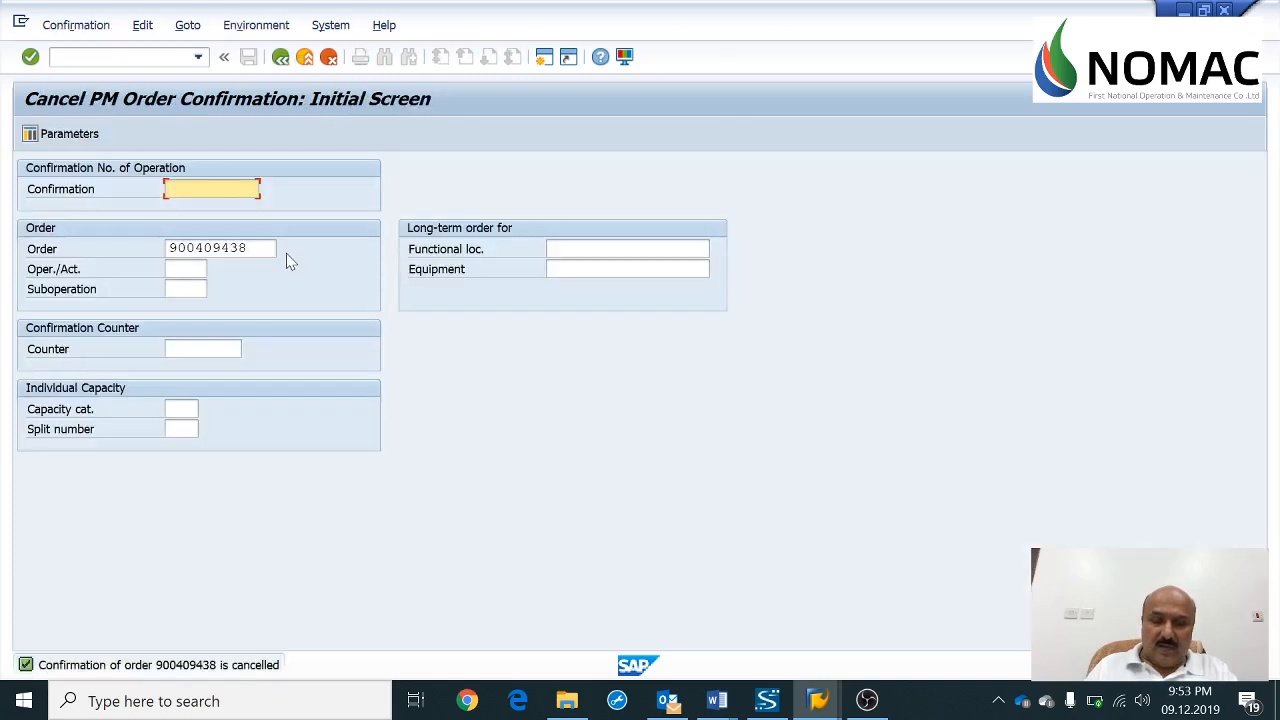
# Reopen the same order despite the status warning and cancel confirmation 2 of operation 0010, keeping the default "Reason for Cancellation" text
pyautogui.press('Return')
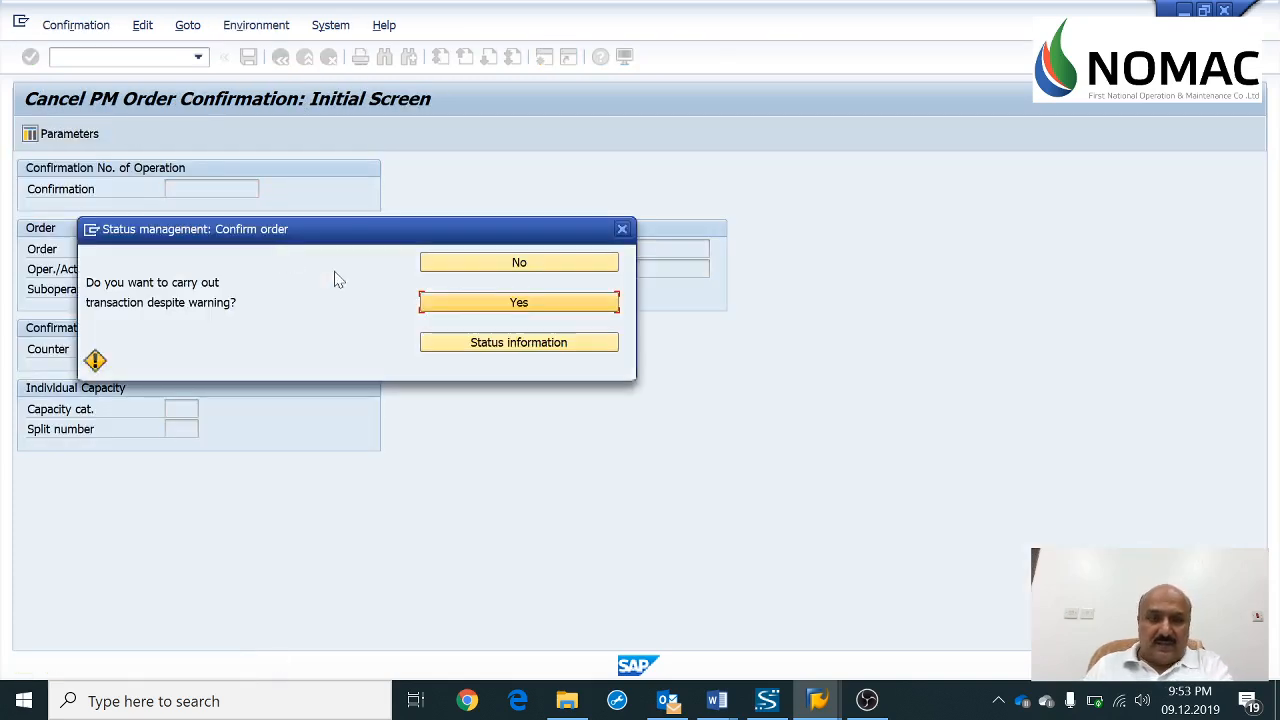
pyautogui.click(514, 303)
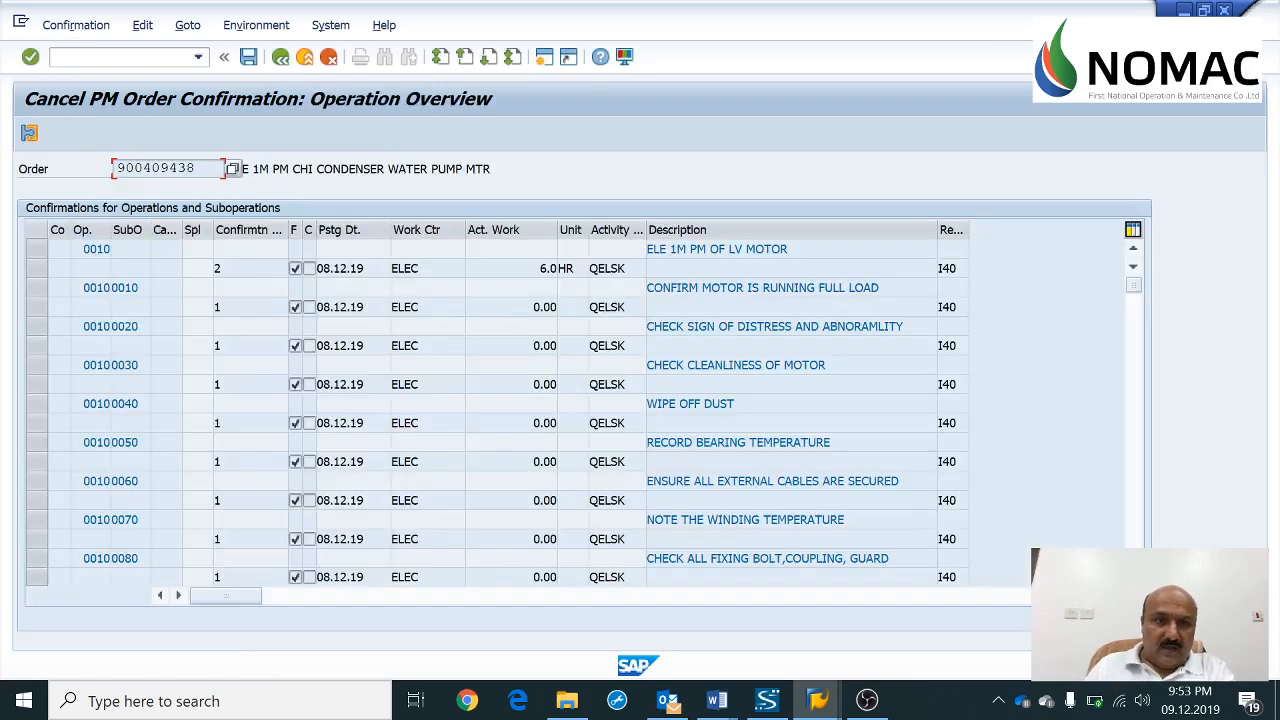
pyautogui.doubleClick(350, 272)
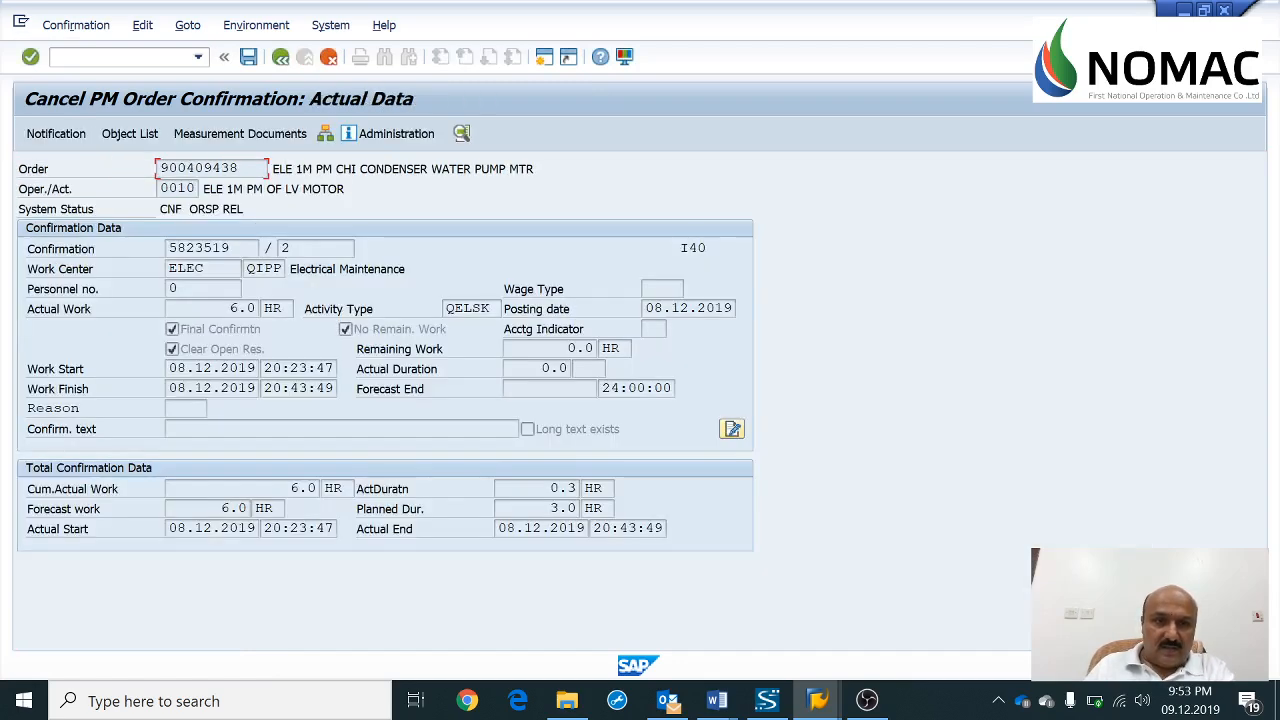
pyautogui.click(249, 58)
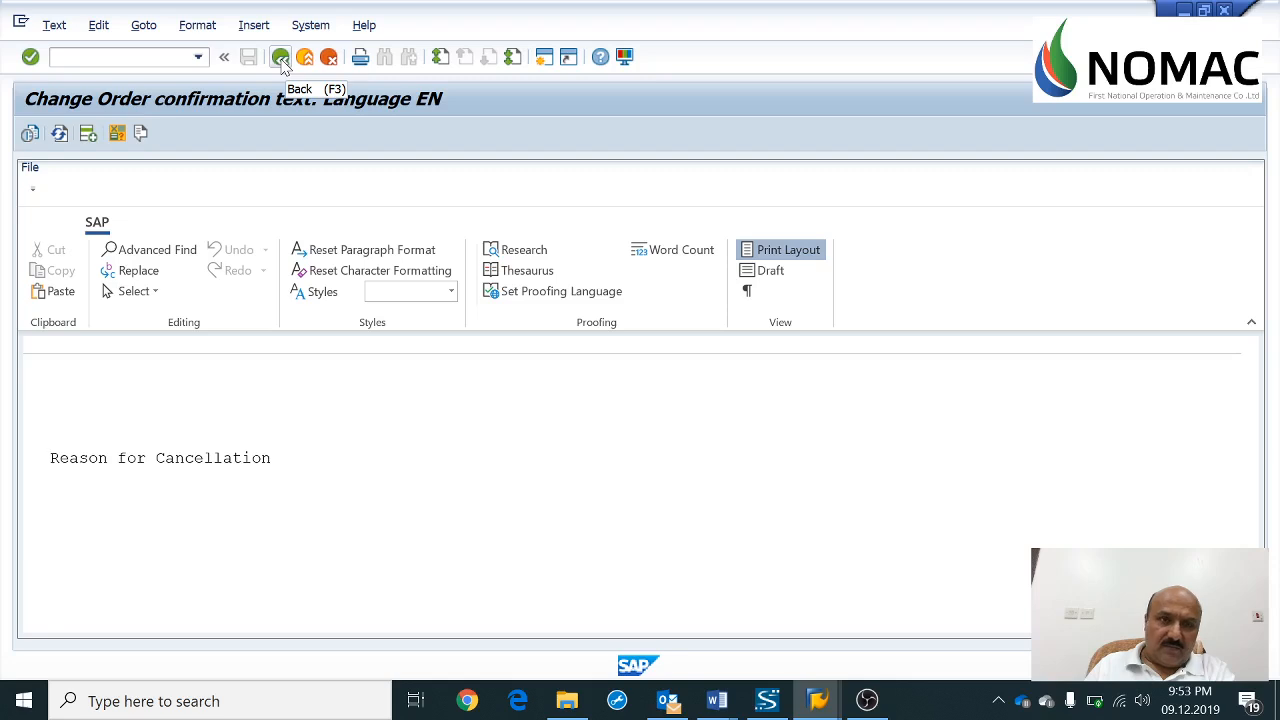
pyautogui.click(281, 58)
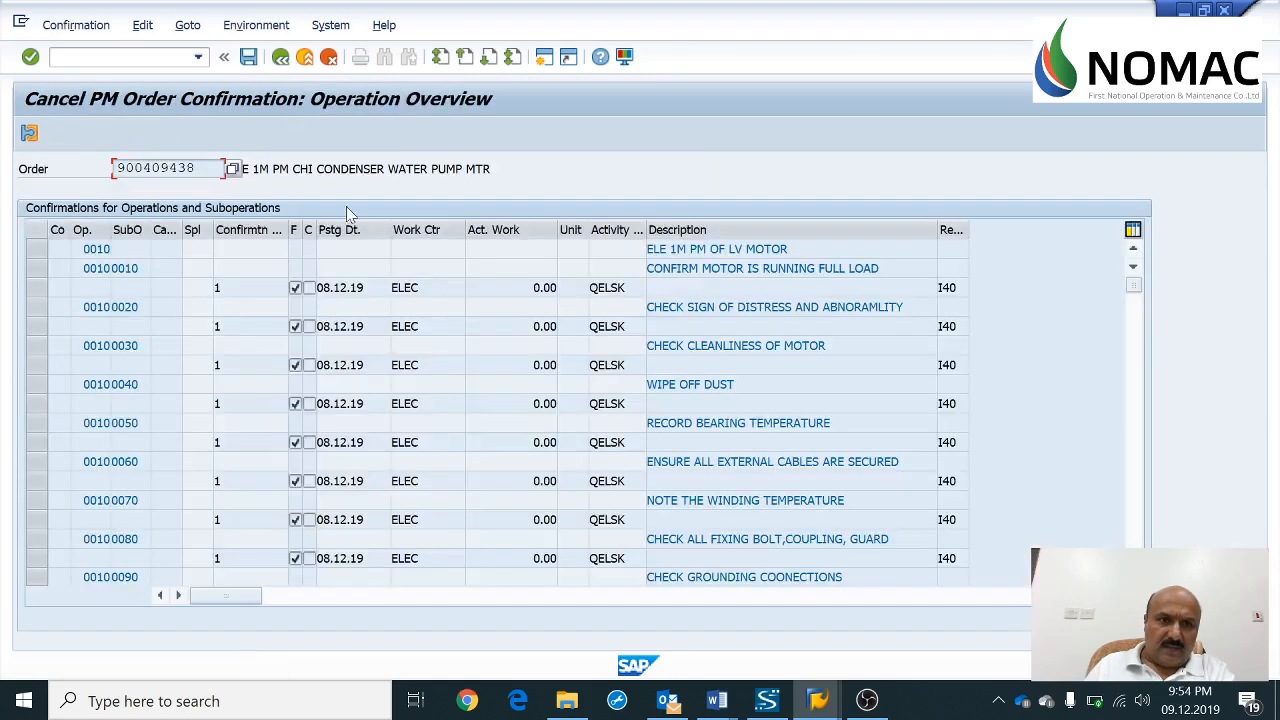
# Cancel confirmation 1 of suboperations 0010 and 0020 of operation 0010, keeping the default cancellation text for each
pyautogui.doubleClick(350, 293)
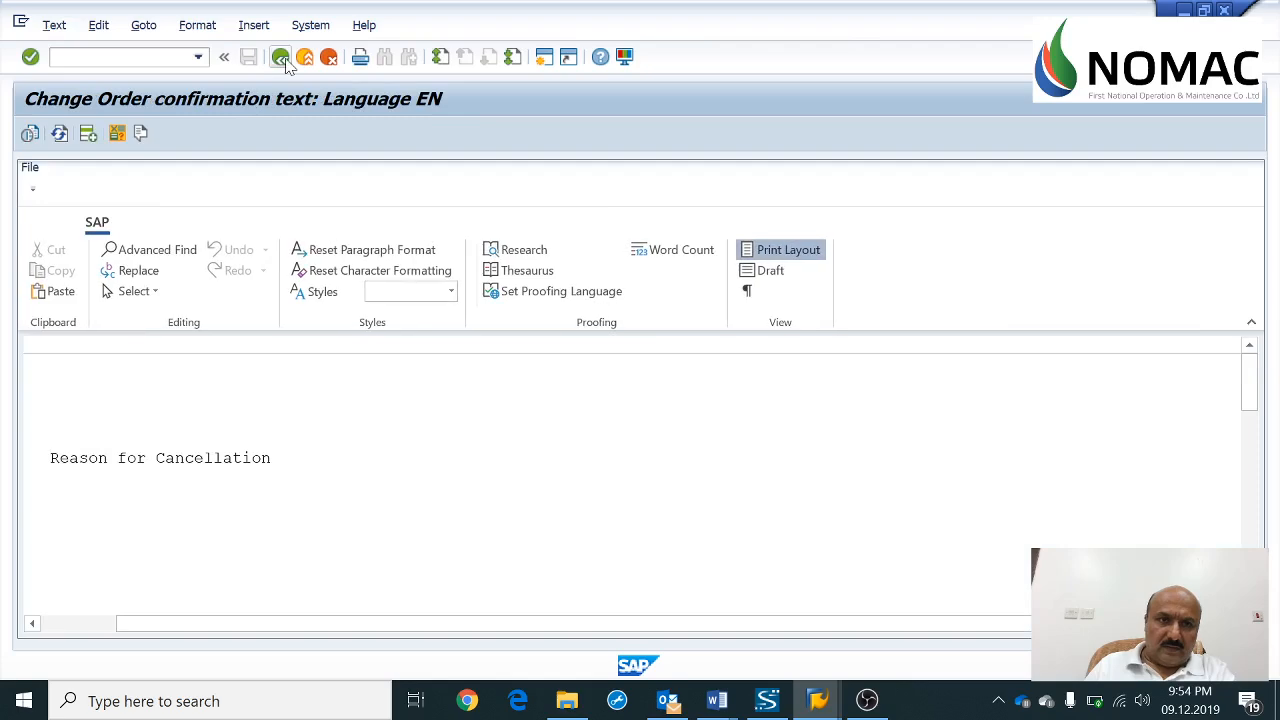
pyautogui.click(281, 57)
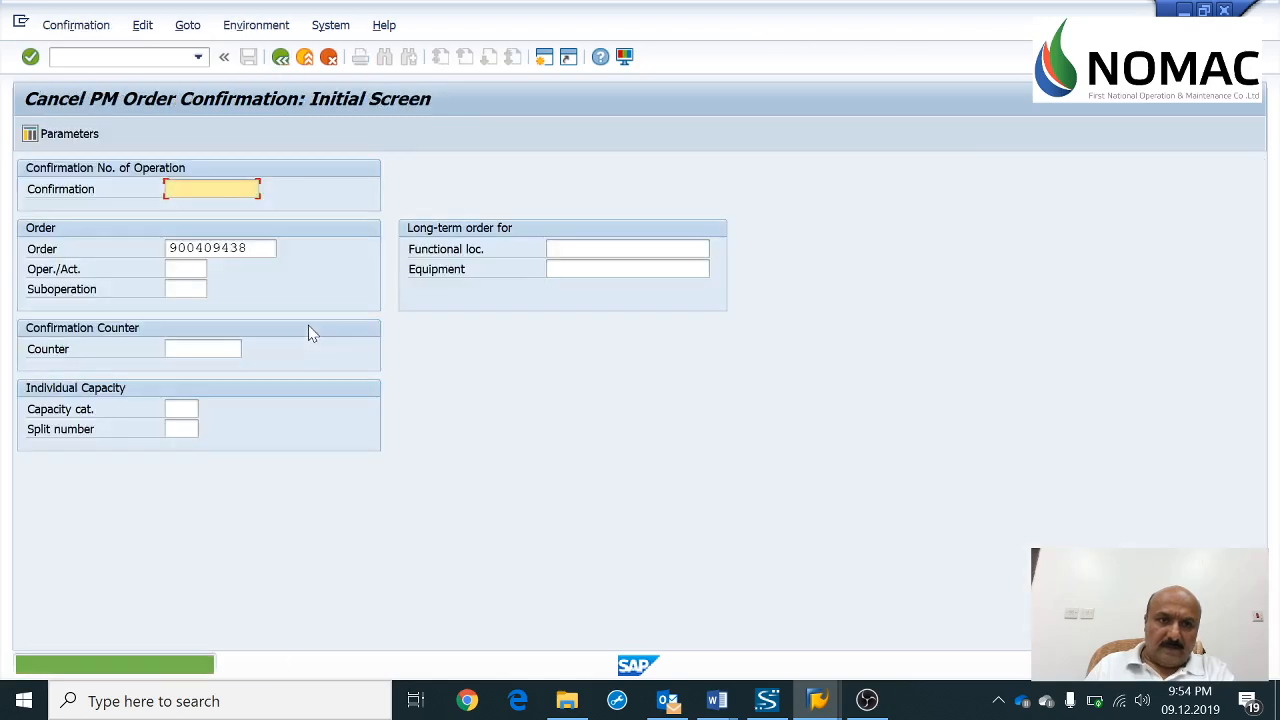
pyautogui.press('Return')
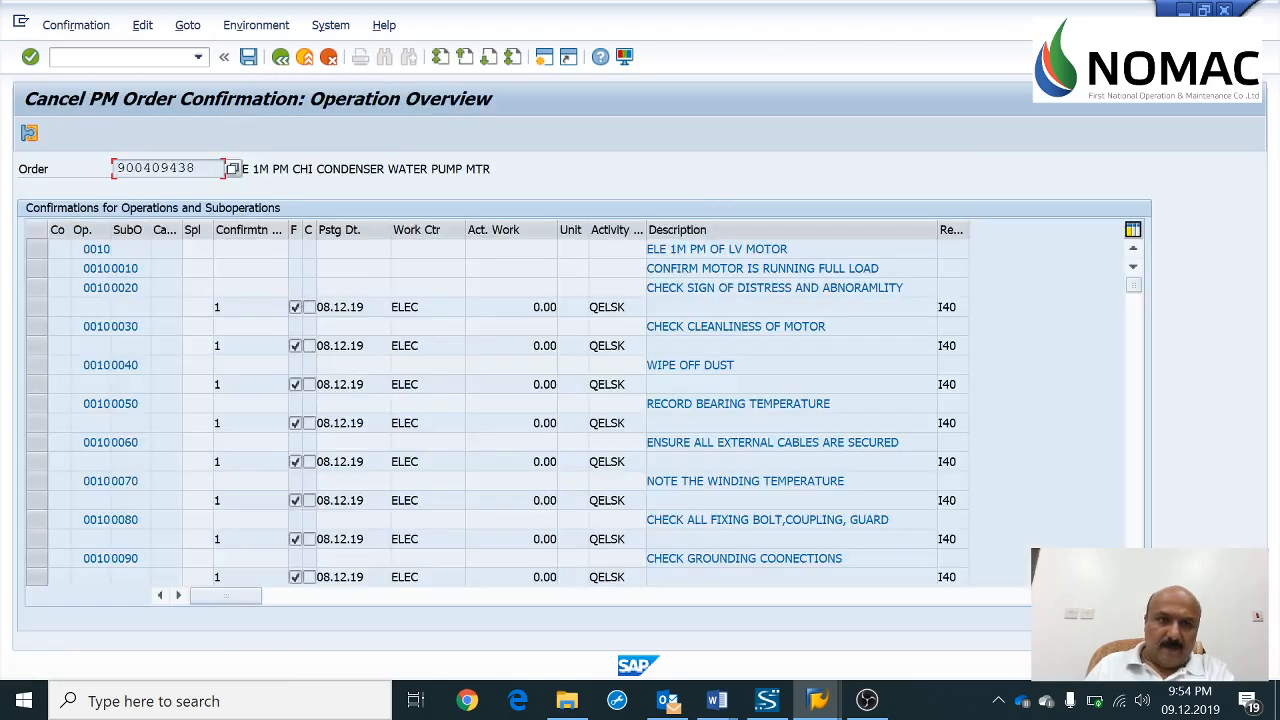
pyautogui.doubleClick(338, 314)
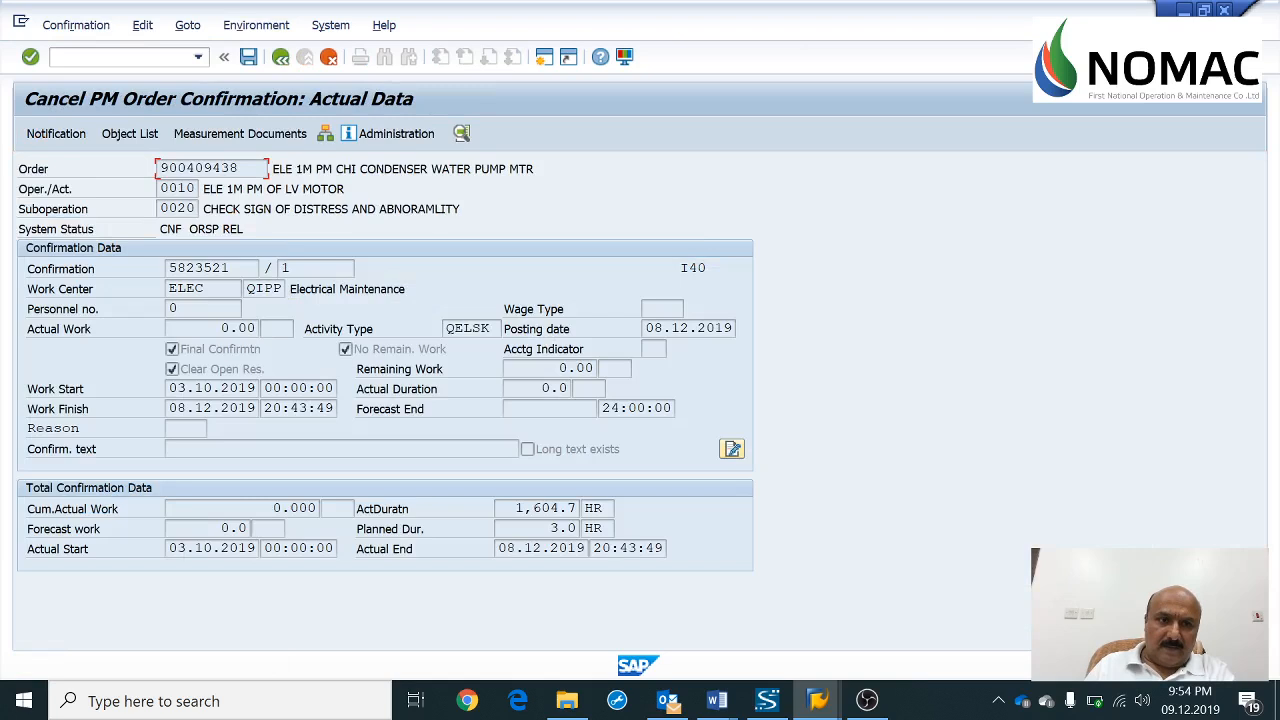
pyautogui.click(248, 56)
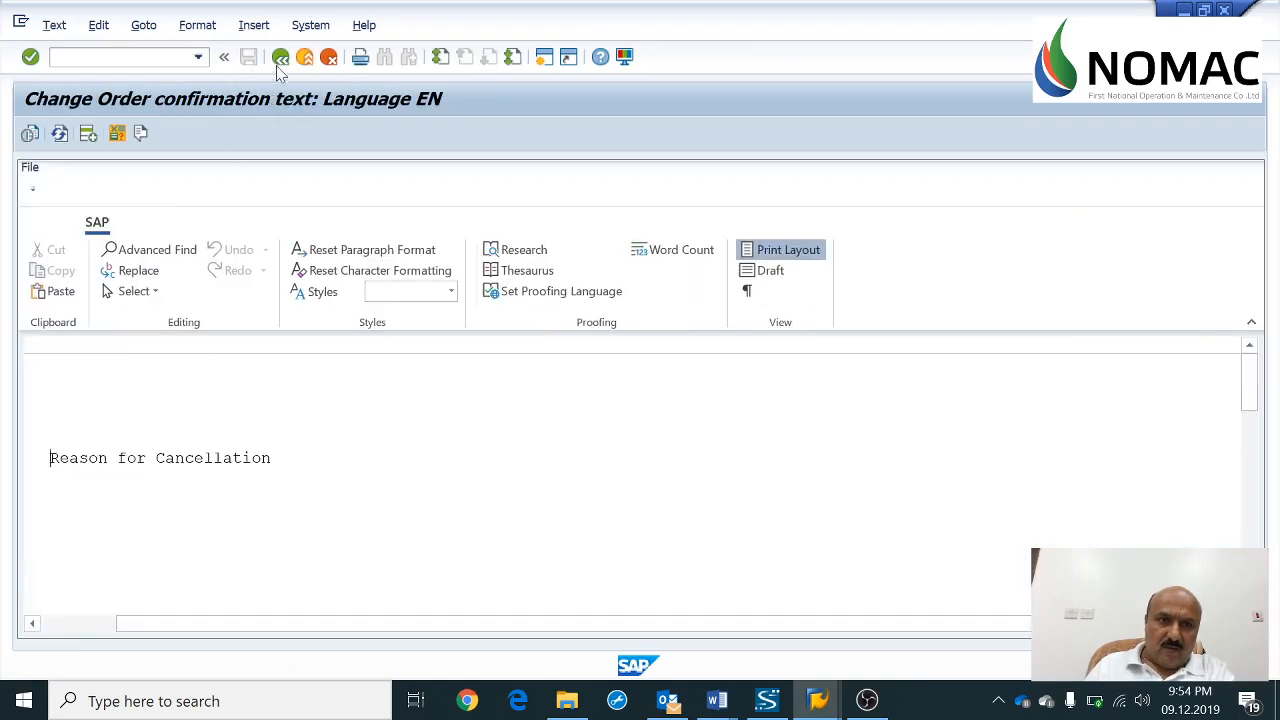
pyautogui.click(280, 58)
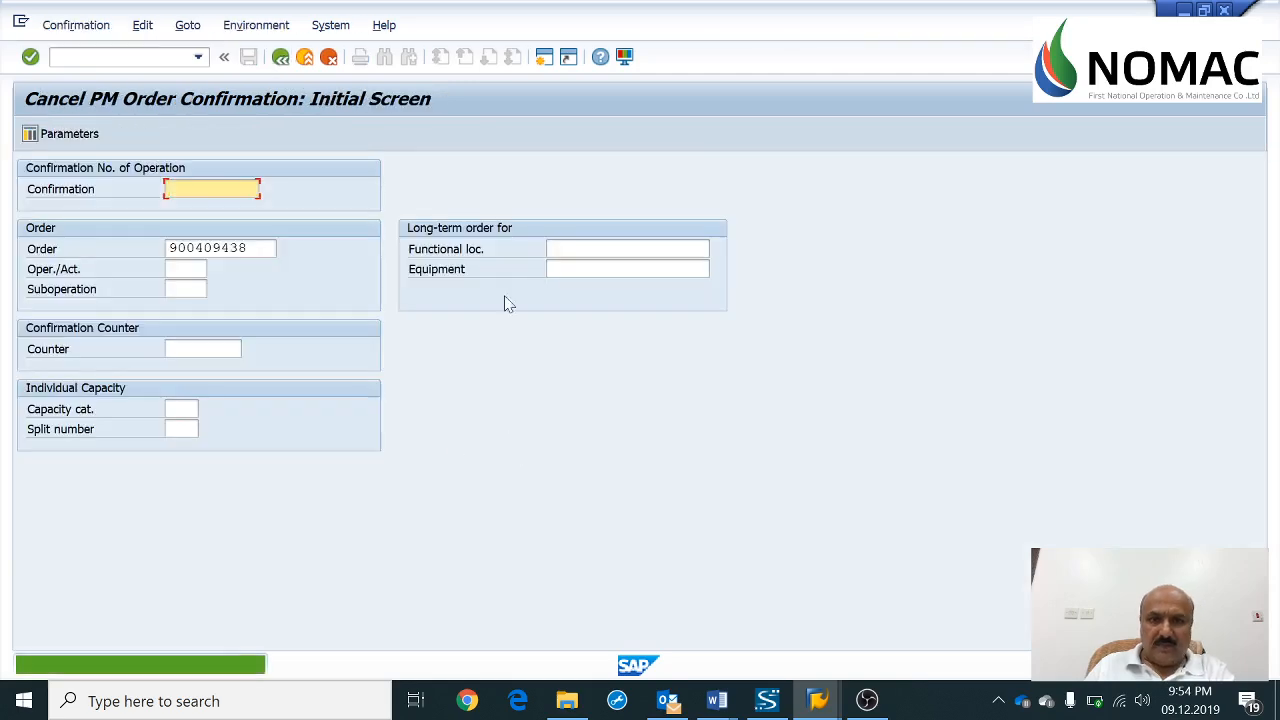
# Reload the order and cancel the confirmation of suboperation 0030, CHECK CLEANLINESS OF MOTOR, with the default cancellation text
pyautogui.press('Return')
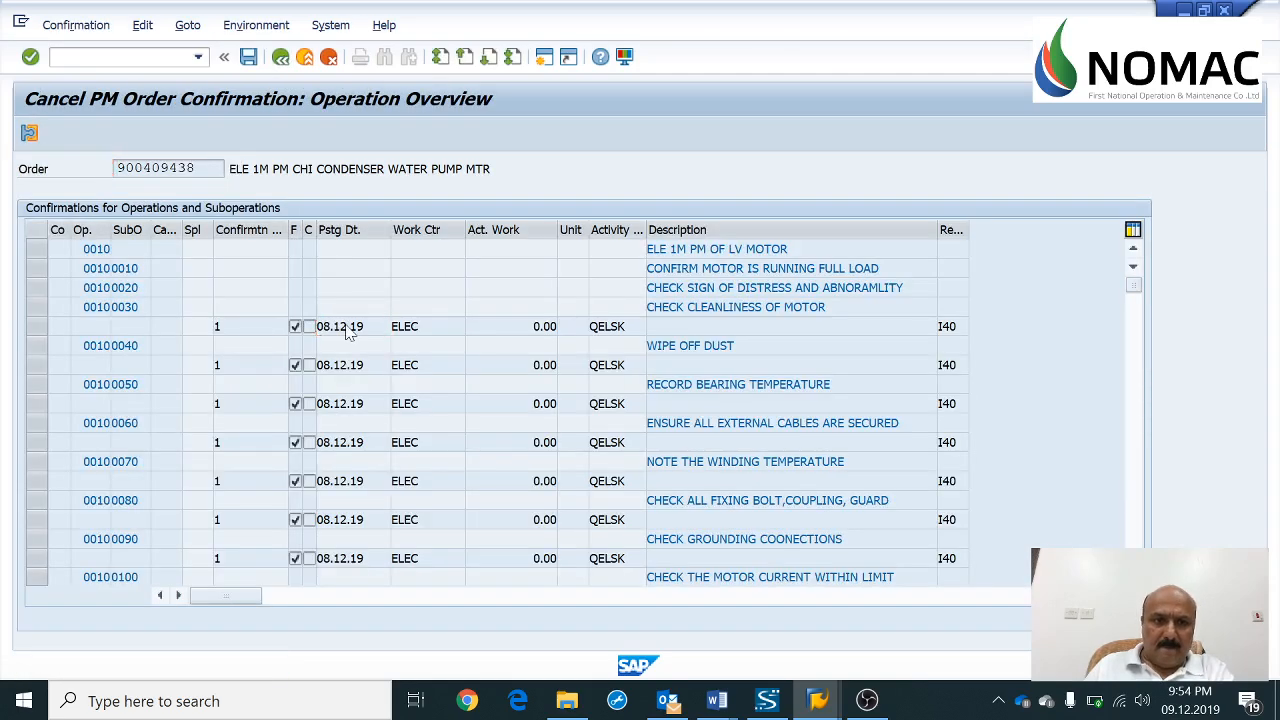
pyautogui.doubleClick(347, 327)
pyautogui.click(248, 58)
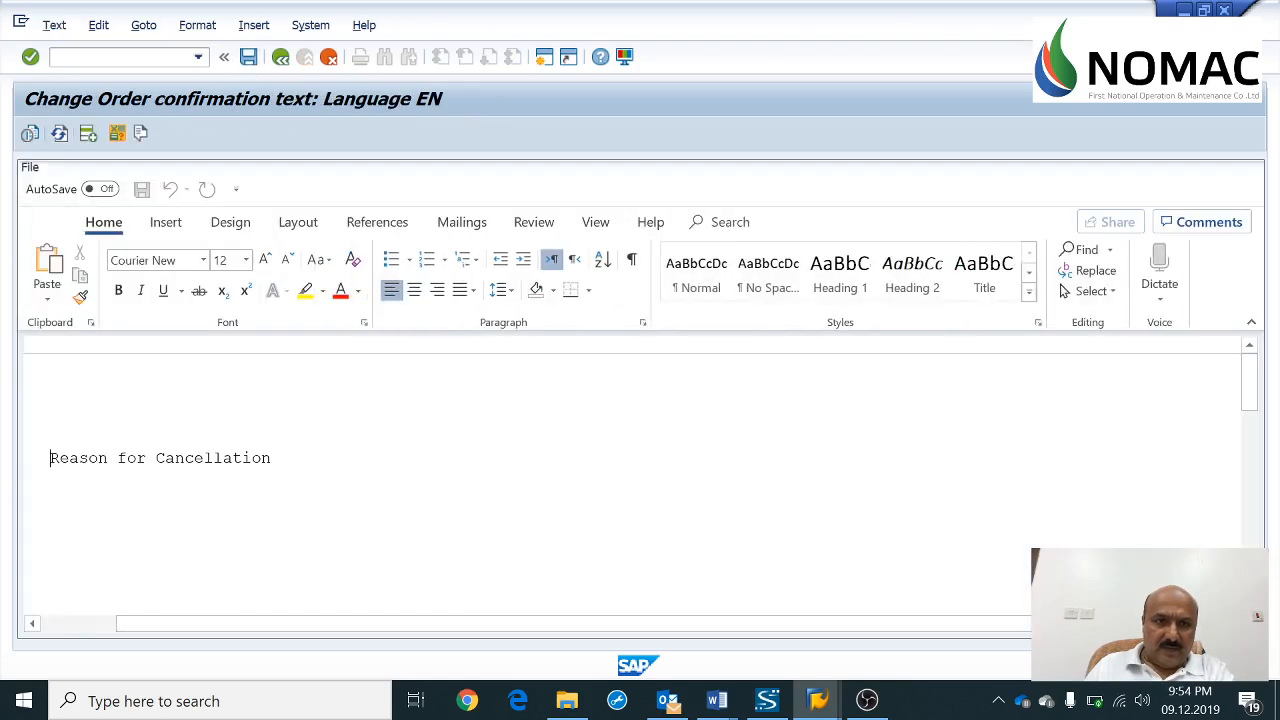
pyautogui.click(281, 58)
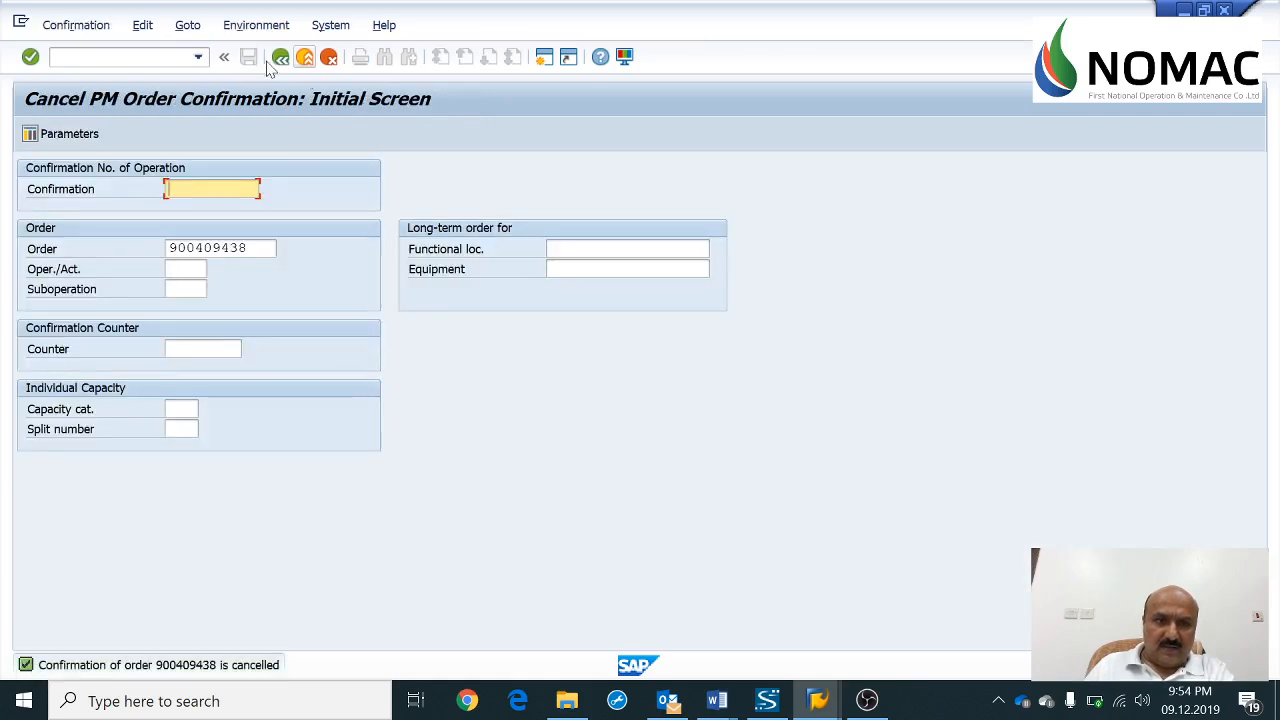
# Reload the order and cancel the confirmation of suboperation 0040, WIPE OFF DUST, with the default cancellation text
pyautogui.press('Return')
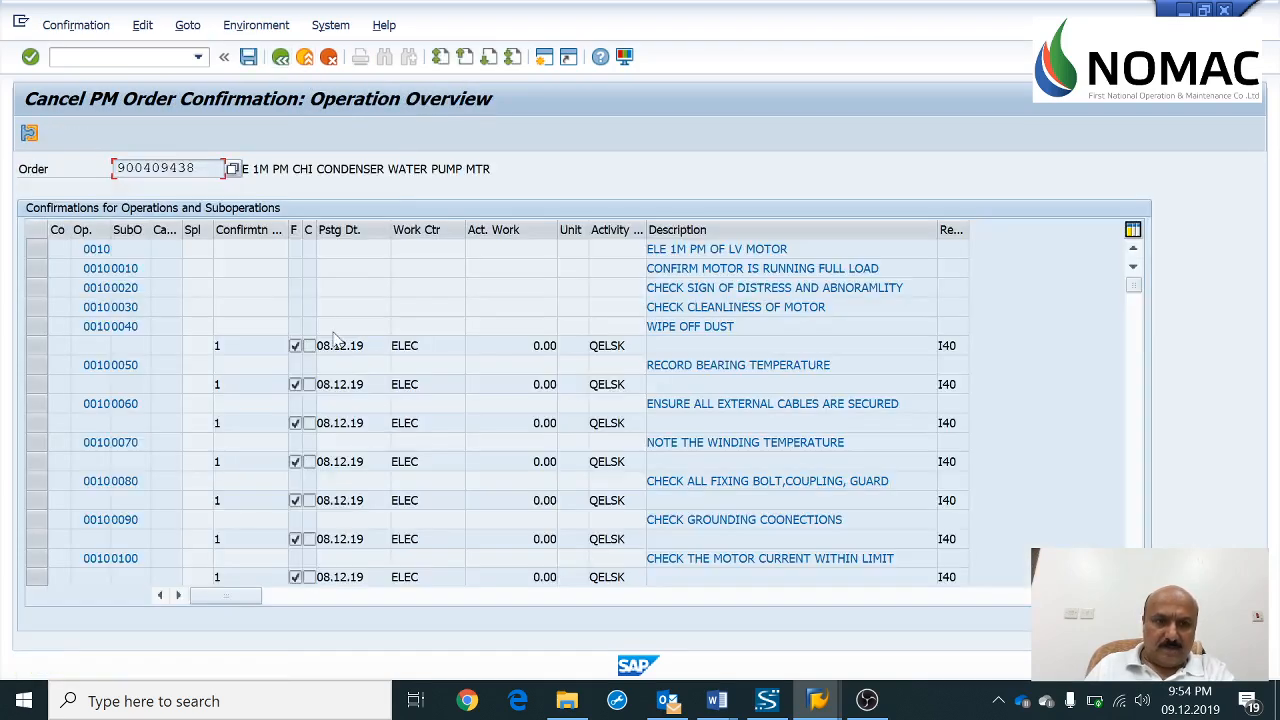
pyautogui.doubleClick(335, 345)
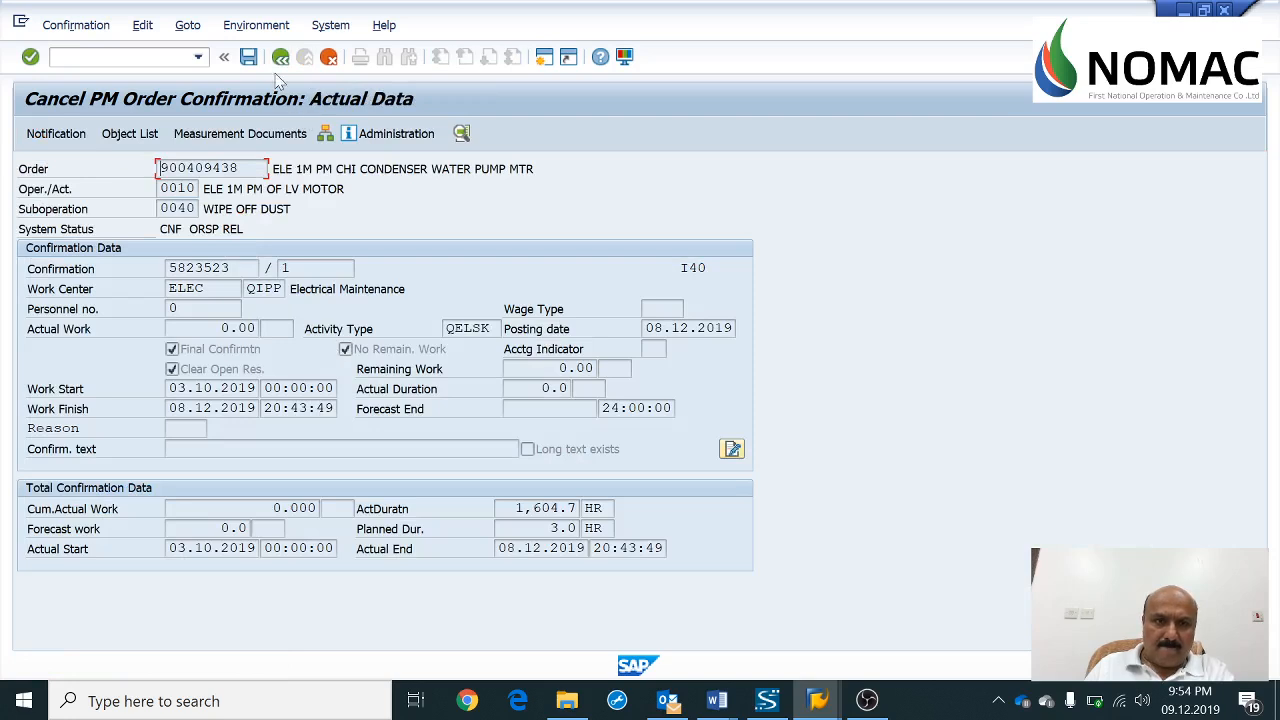
pyautogui.click(248, 58)
pyautogui.click(250, 57)
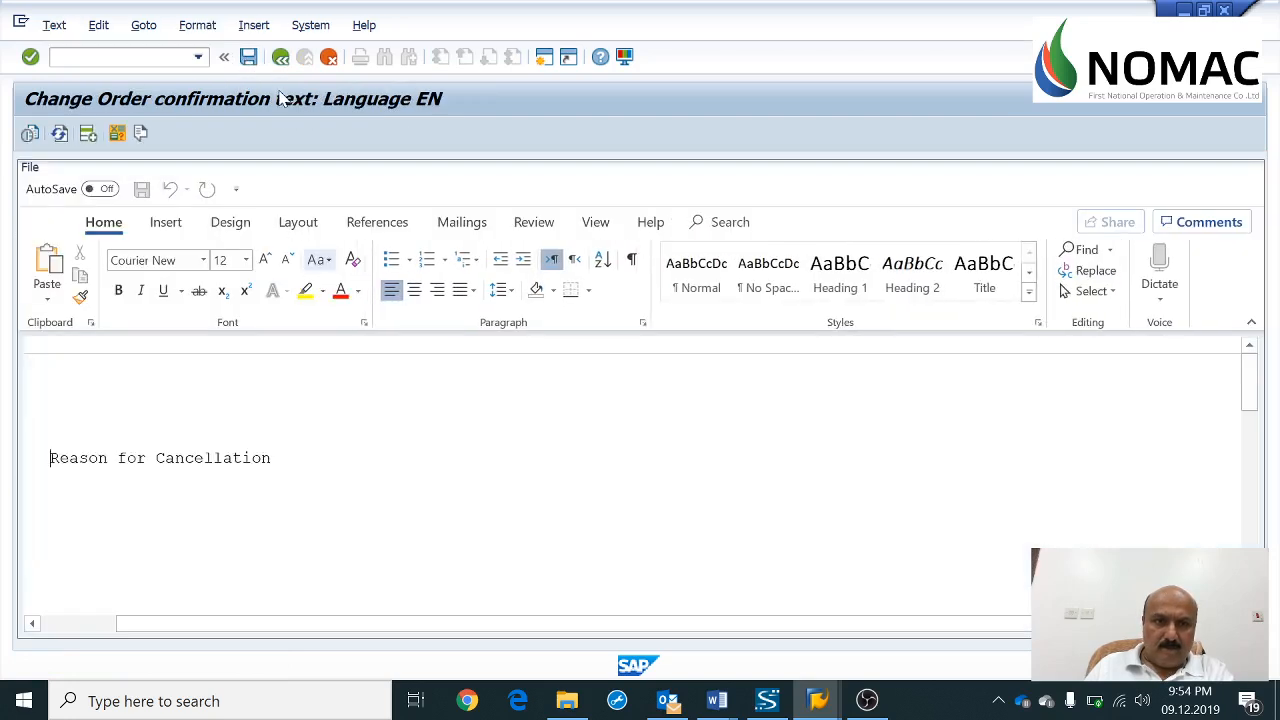
pyautogui.click(280, 57)
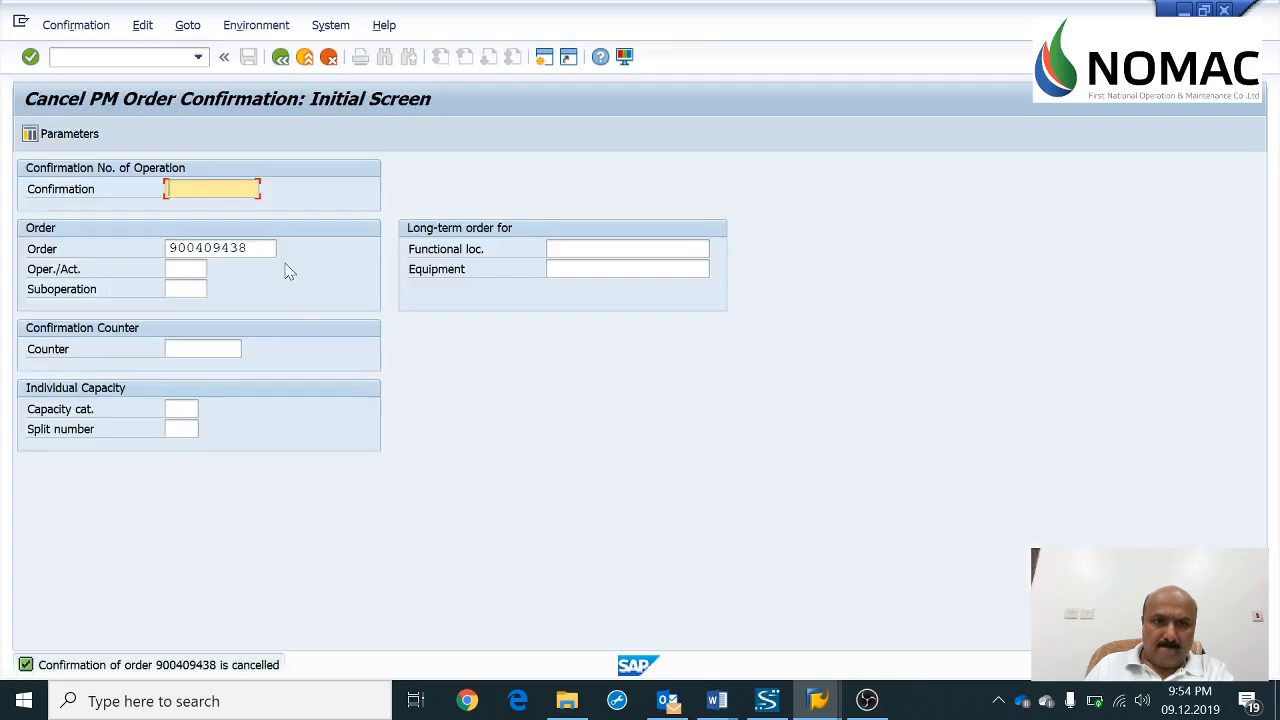
# Cancel the confirmations of suboperations 0050 (RECORD BEARING TEMPERATURE) and 0060 (ENSURE ALL EXTERNAL CABLES ARE SECURED) with the default cancellation text
pyautogui.press('Return')
pyautogui.doubleClick(358, 365)
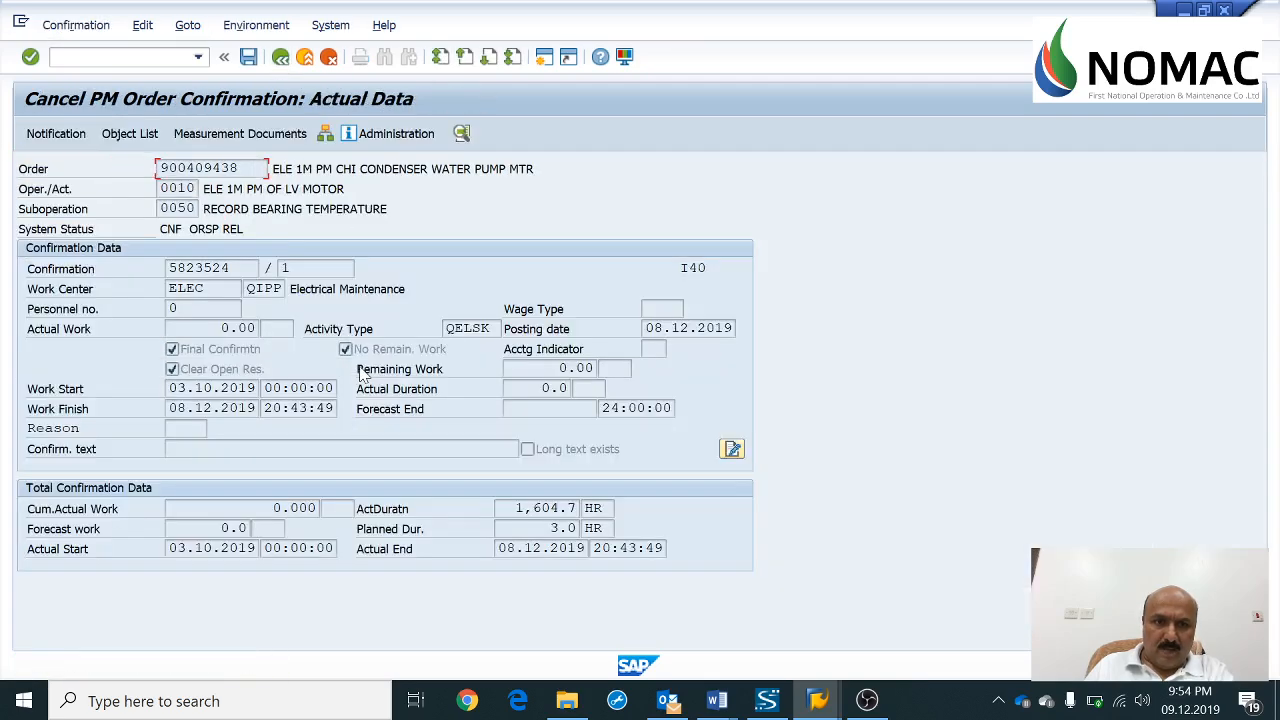
pyautogui.click(249, 57)
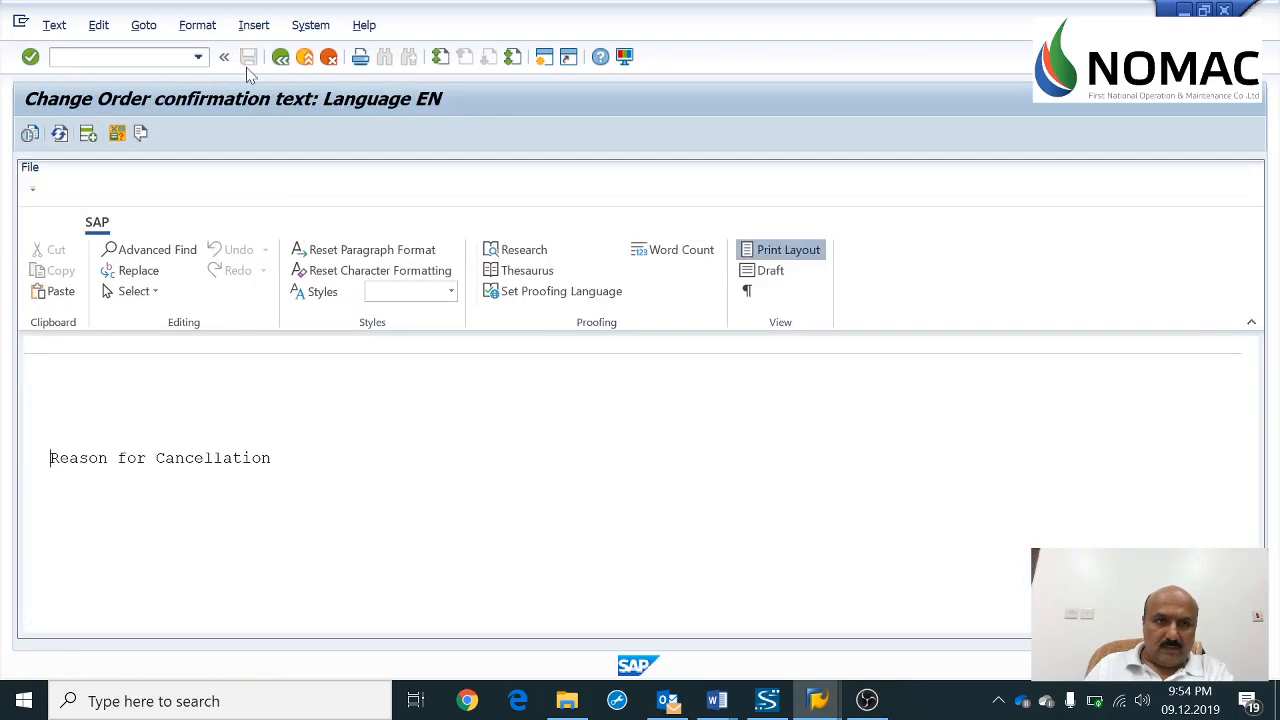
pyautogui.click(281, 57)
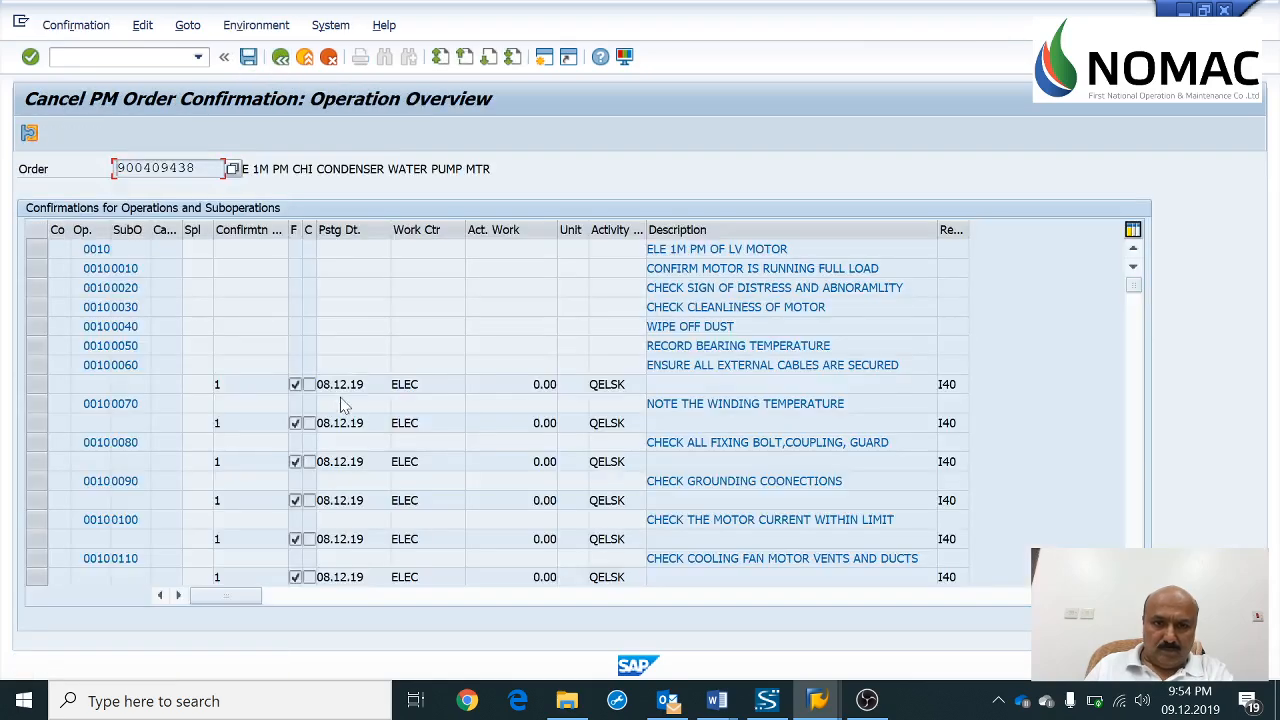
pyautogui.doubleClick(343, 384)
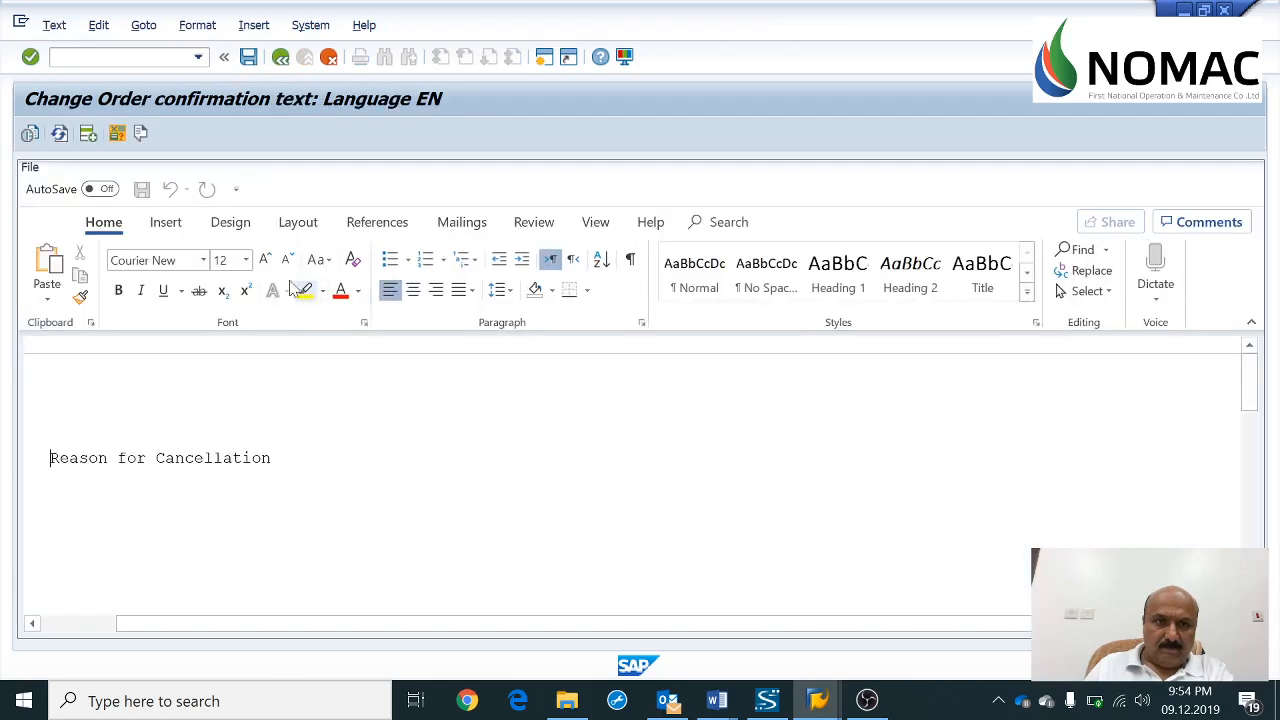
pyautogui.click(281, 57)
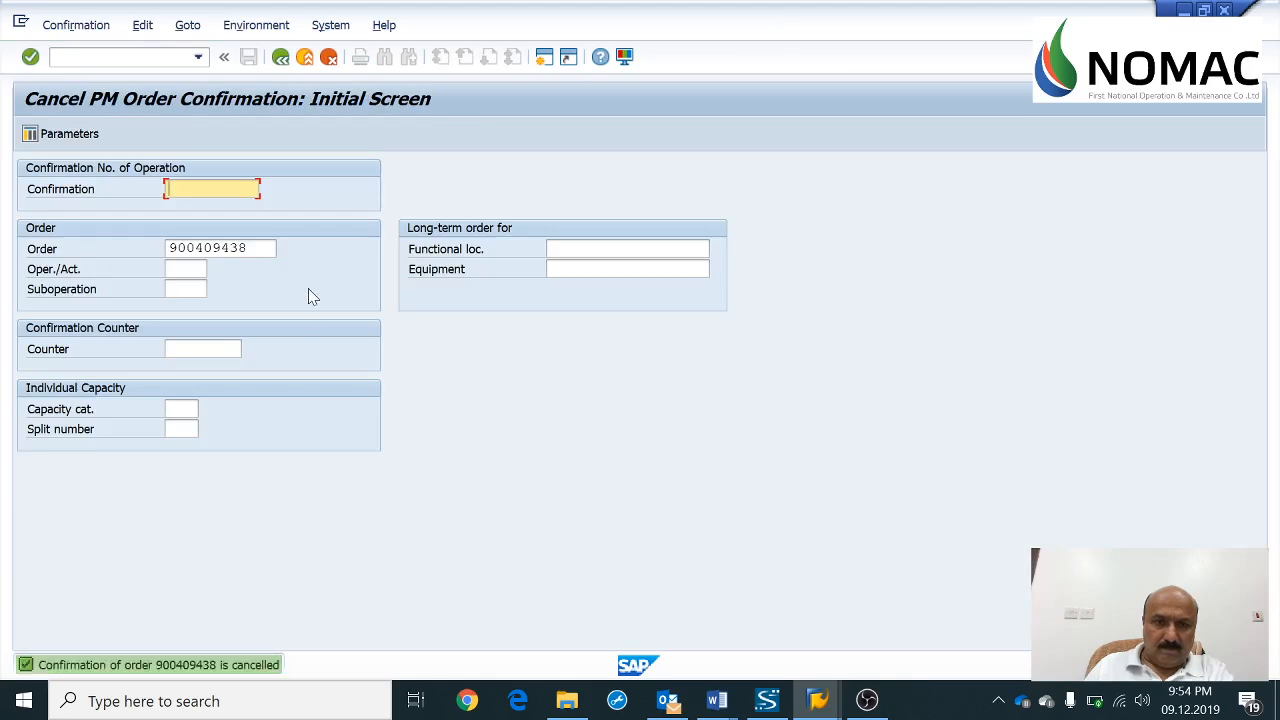
# Cancel the confirmations of suboperations 0070 (NOTE THE WINDING TEMPERATURE) and 0080 (CHECK ALL FIXING BOLT,COUPLING, GUARD) with the default cancellation text
pyautogui.press('Return')
pyautogui.doubleClick(344, 405)
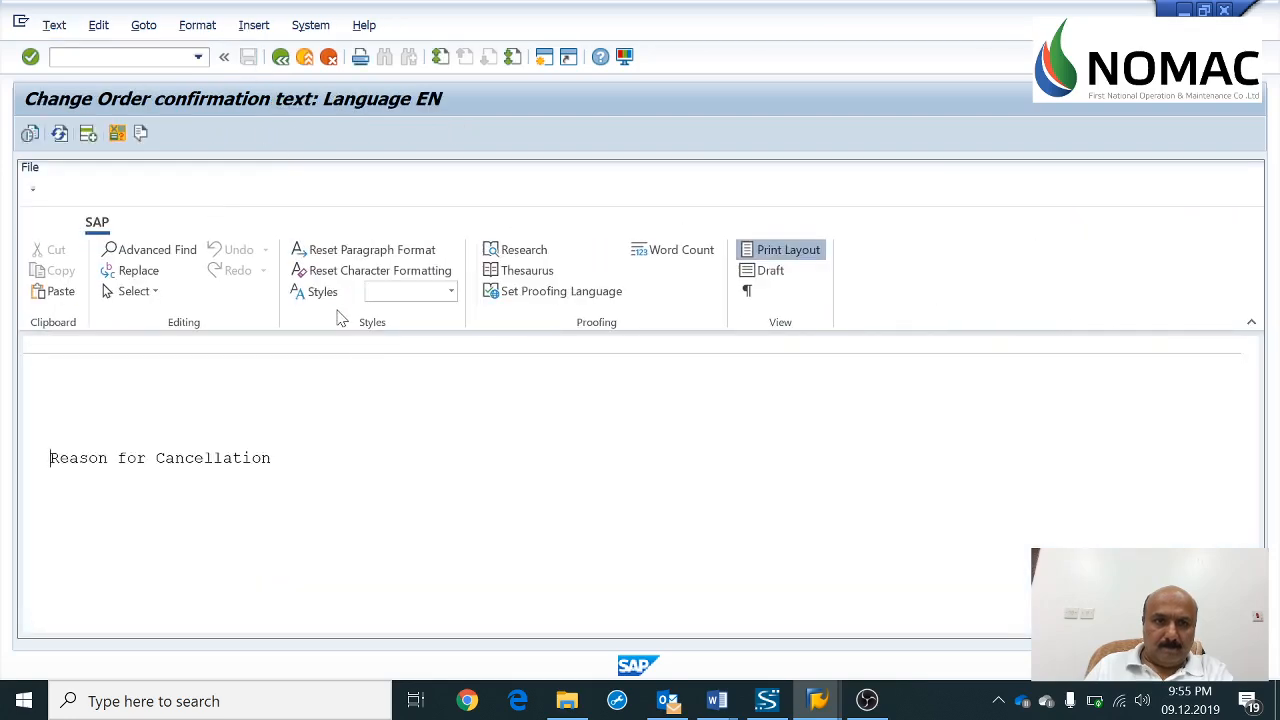
pyautogui.click(281, 57)
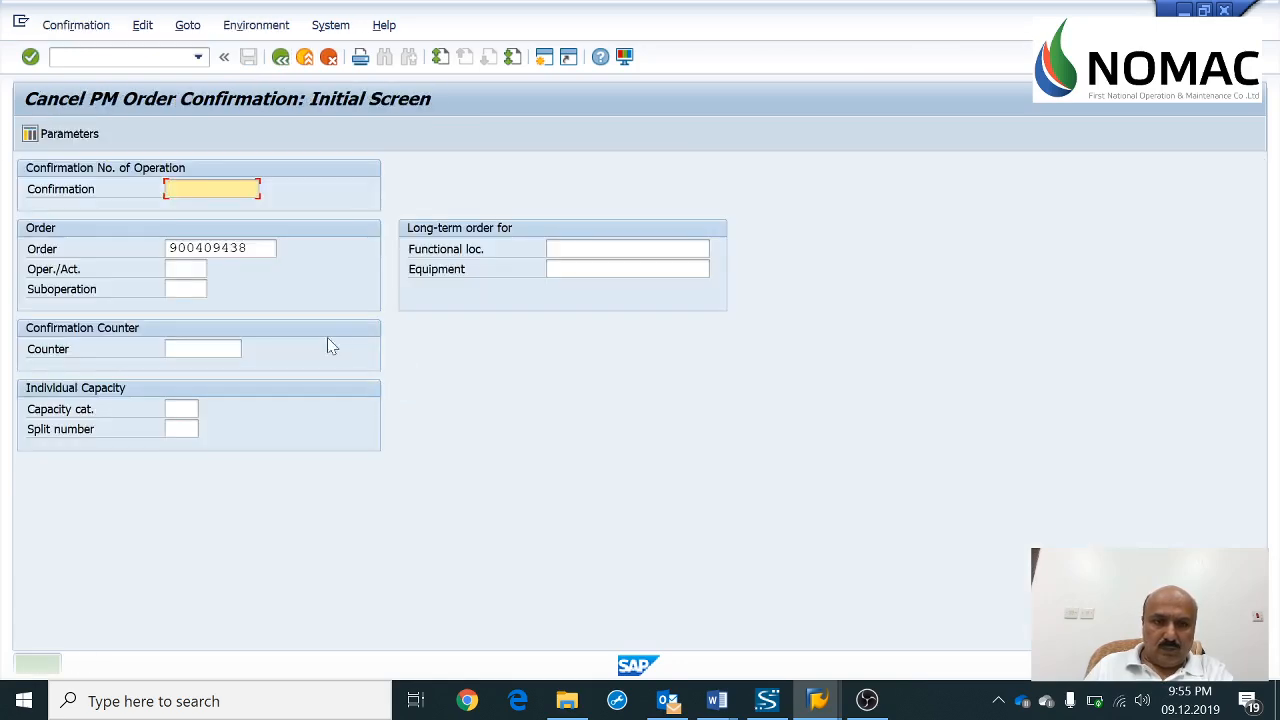
pyautogui.press('Return')
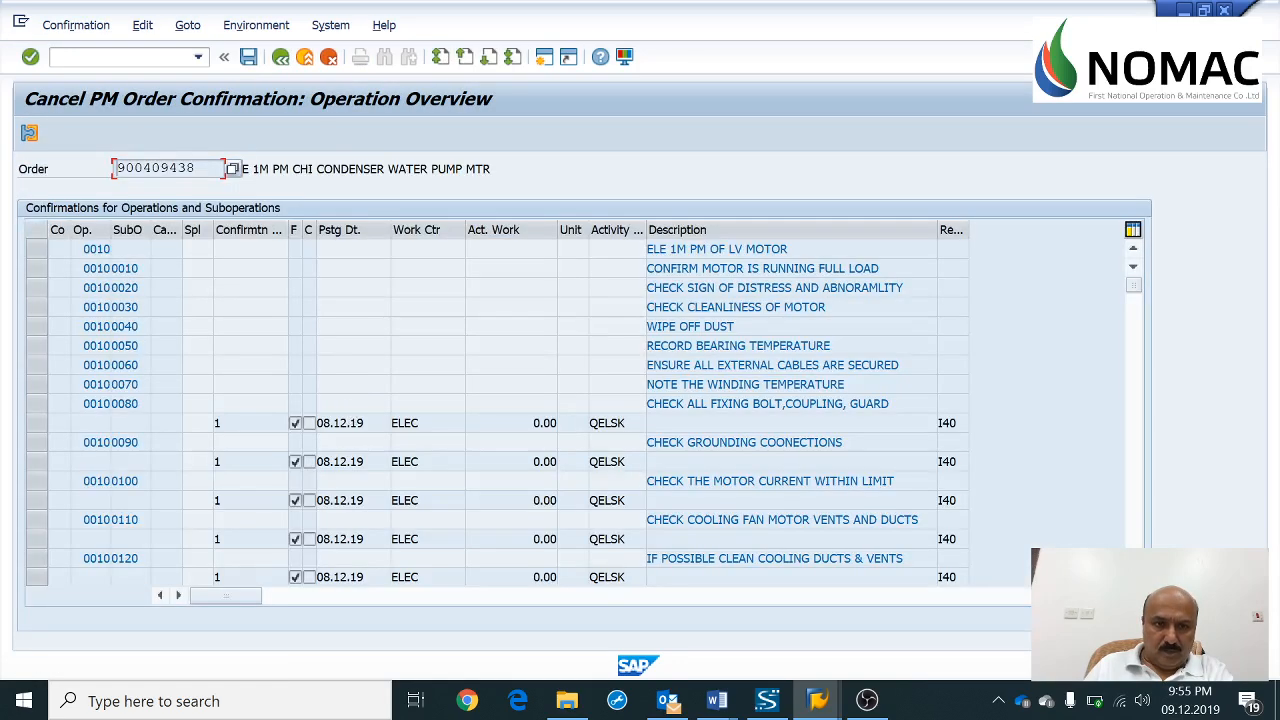
pyautogui.doubleClick(346, 424)
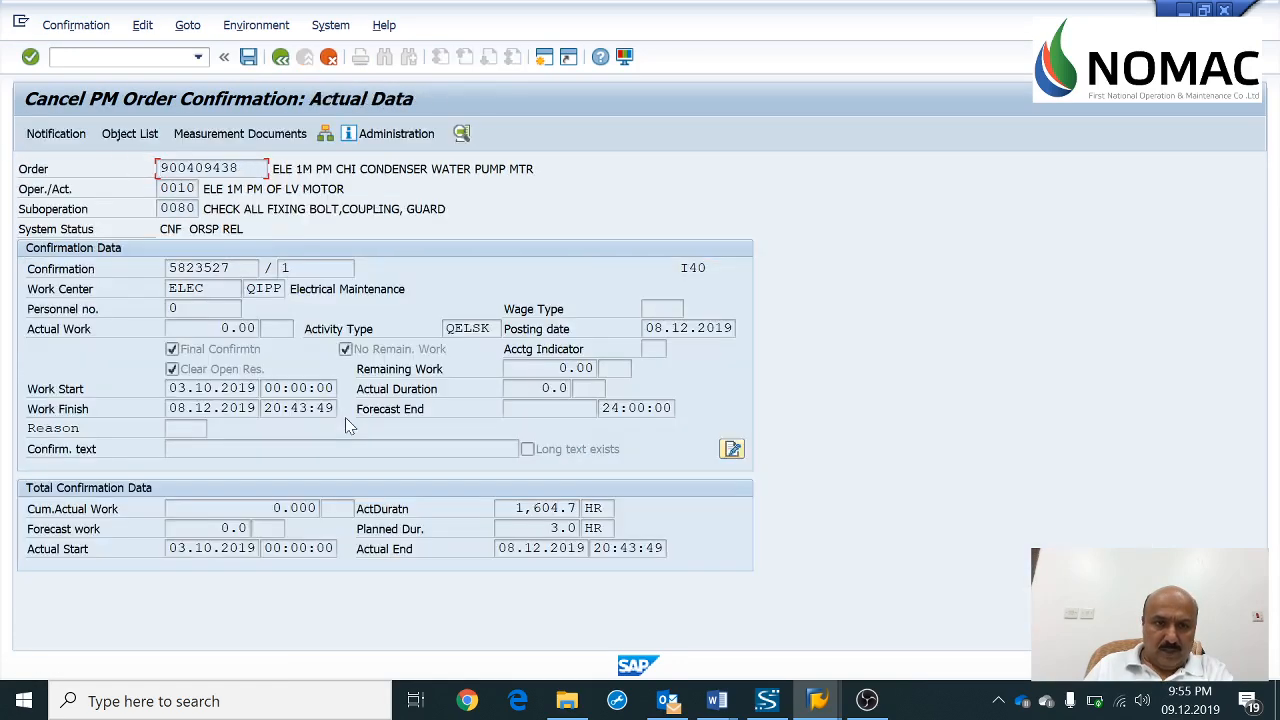
pyautogui.click(256, 54)
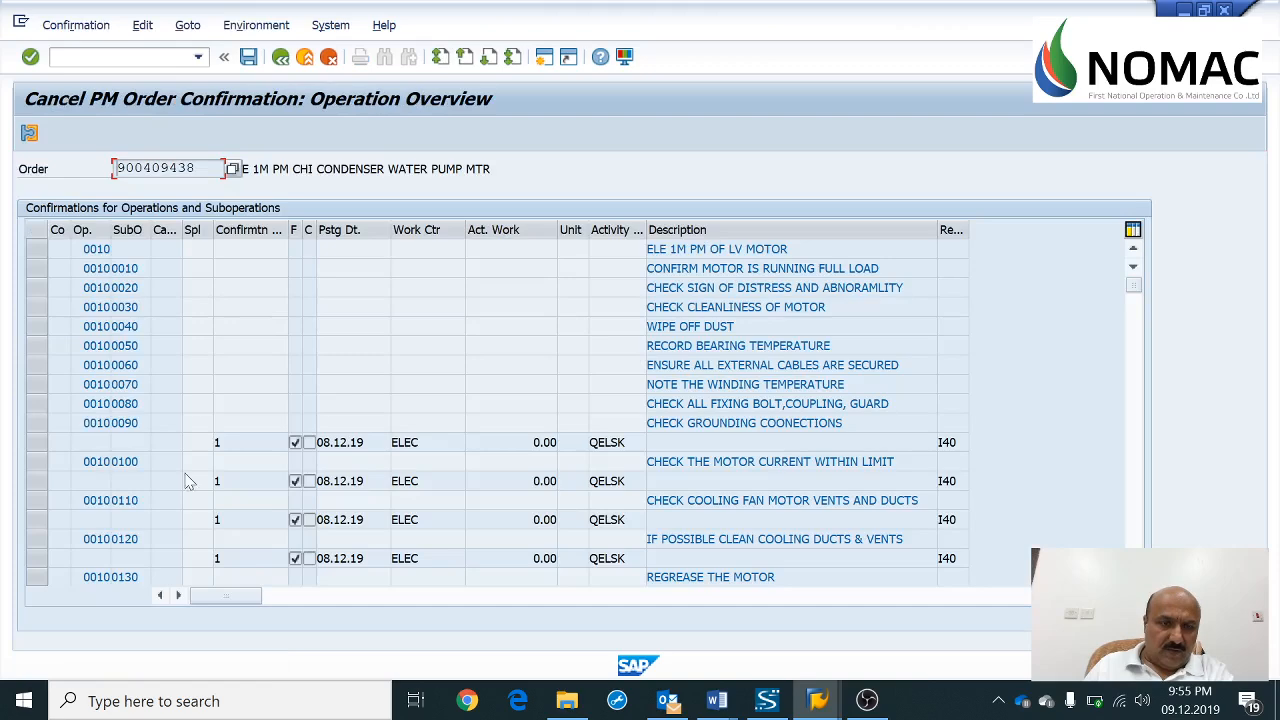
# Cancel the confirmations of suboperations 0090 (grounding connections check) and 0100 (motor current check), keeping the default cancellation text
pyautogui.doubleClick(318, 442)
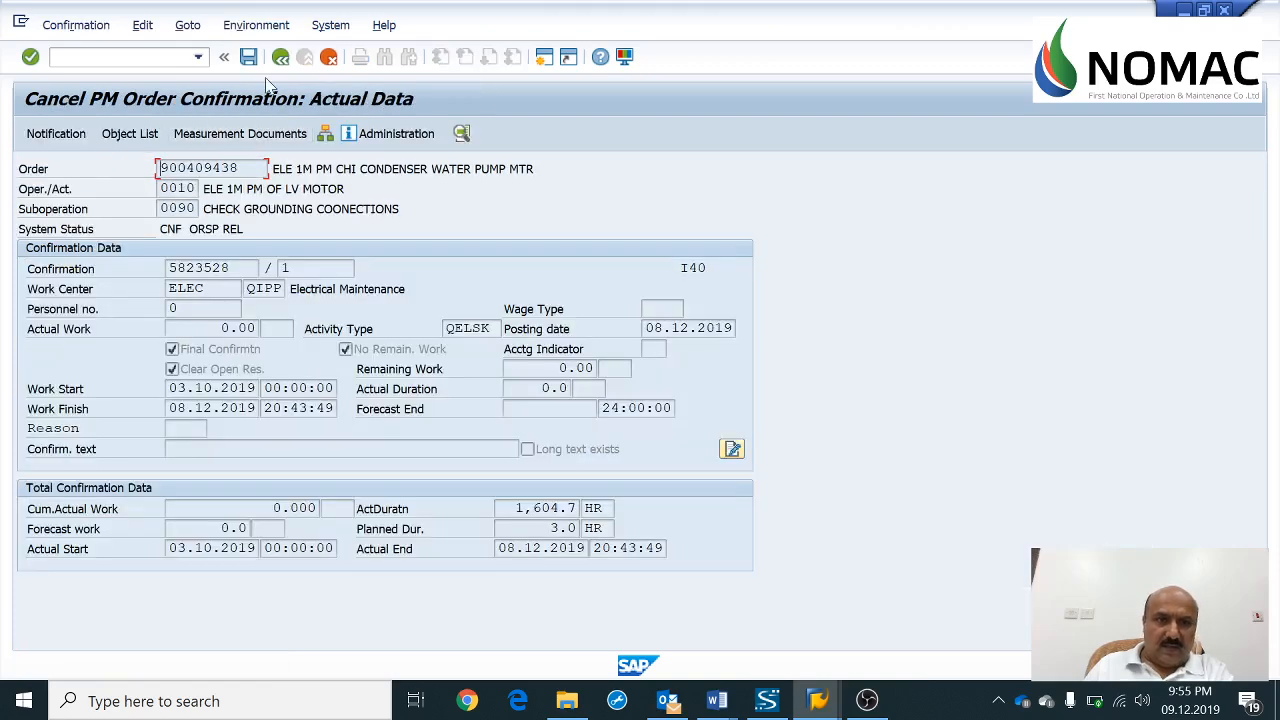
pyautogui.hotkey('ctrl', 's')
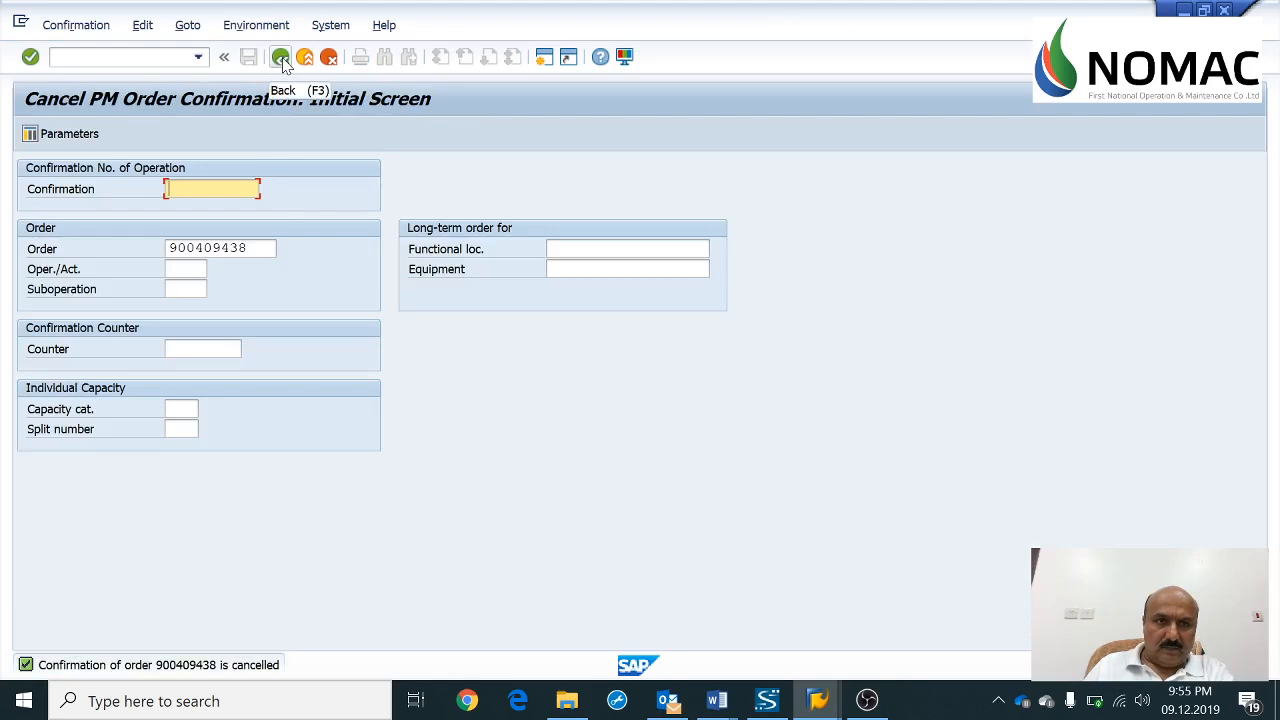
pyautogui.press('Return')
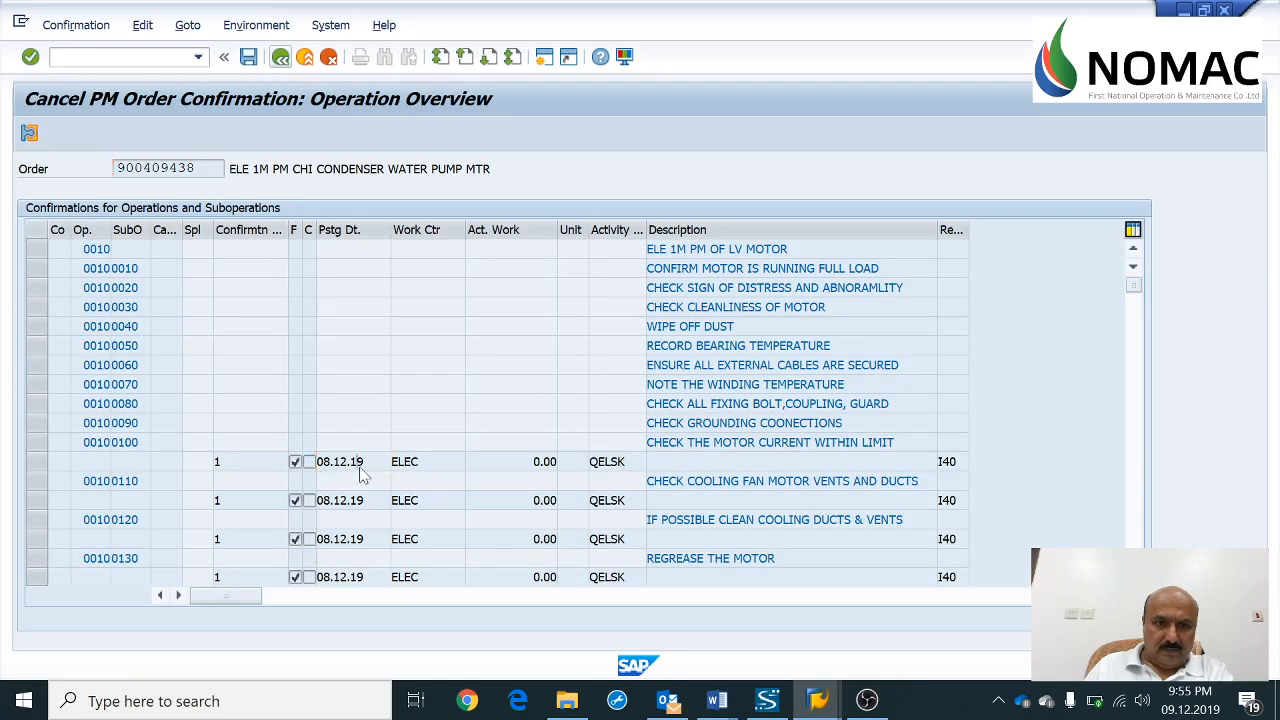
pyautogui.press('F2')
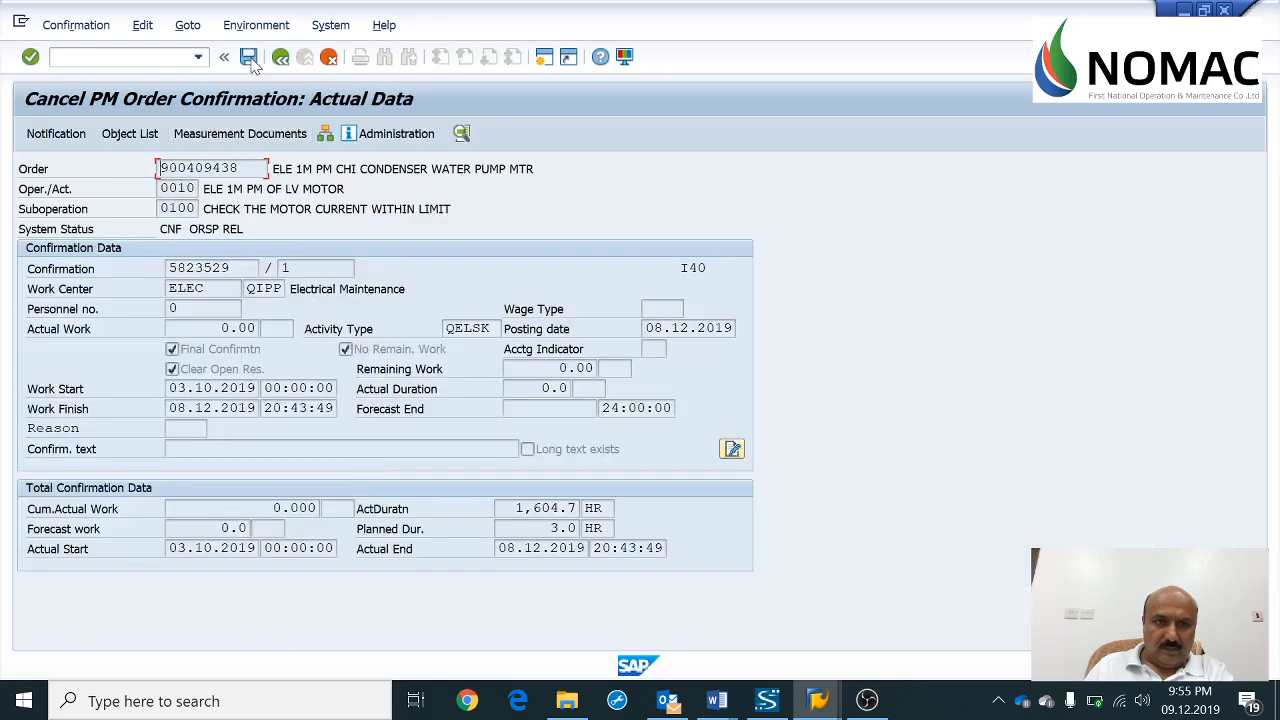
pyautogui.hotkey('ctrl', 's')
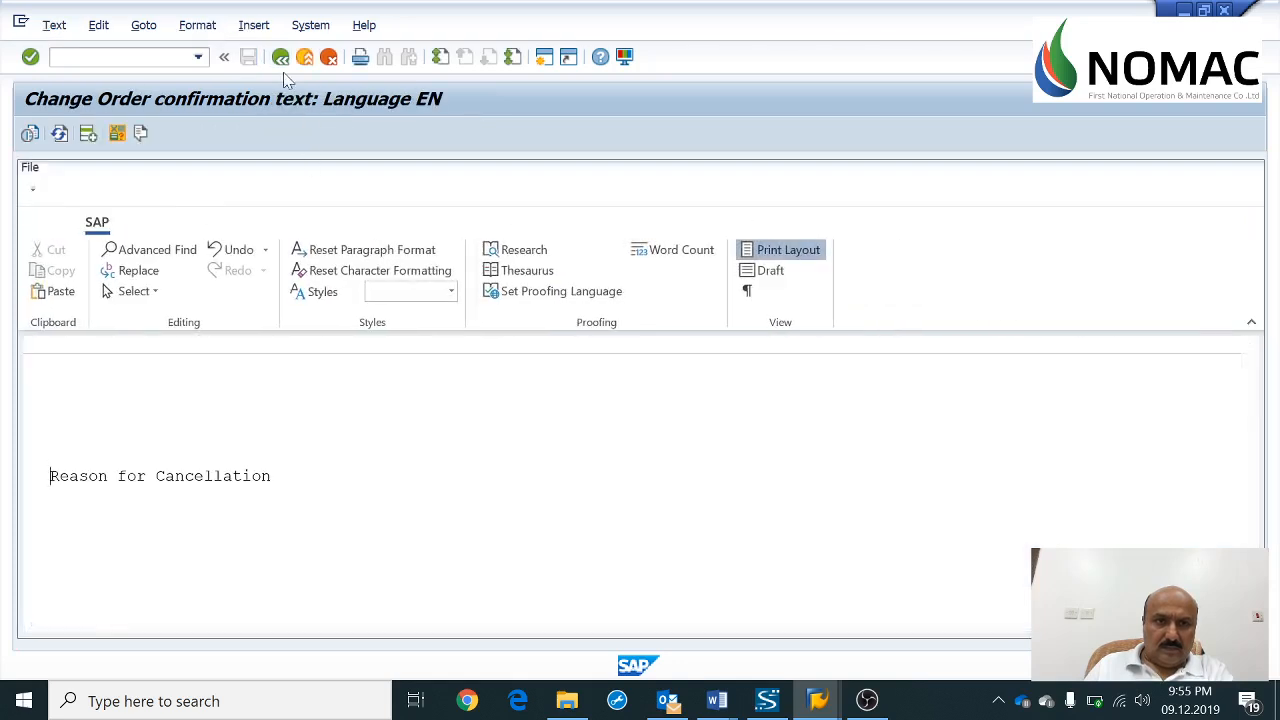
pyautogui.click(280, 57)
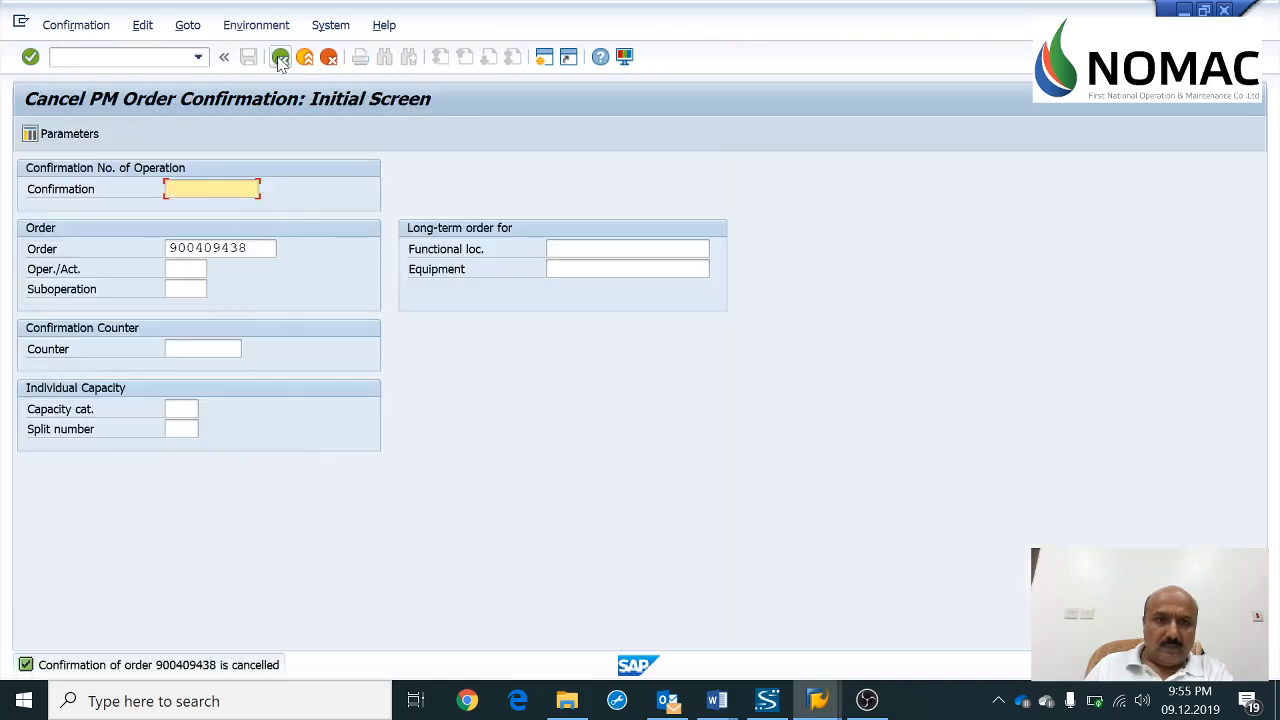
# Cancel the confirmations of suboperations 0110 (cooling fan motor vents and ducts check) and 0120 (cooling ducts cleaning), keeping the default cancellation text
pyautogui.press('Return')
pyautogui.doubleClick(342, 482)
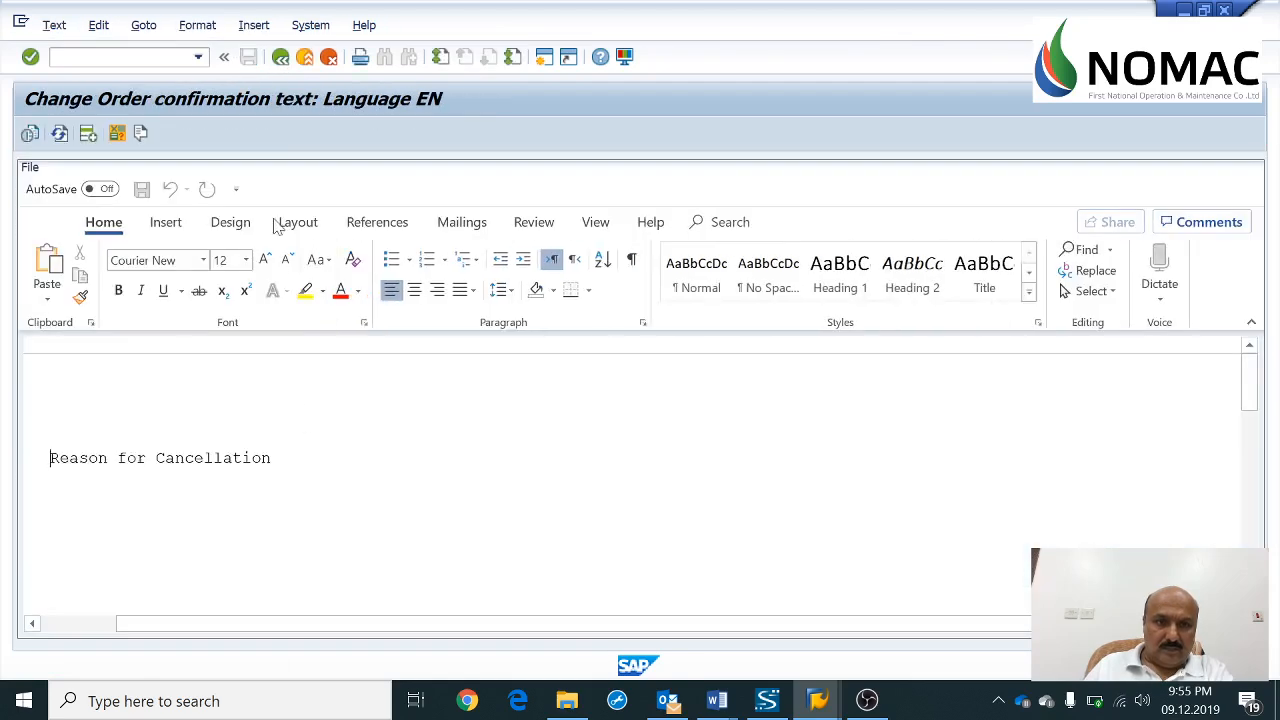
pyautogui.press('Return')
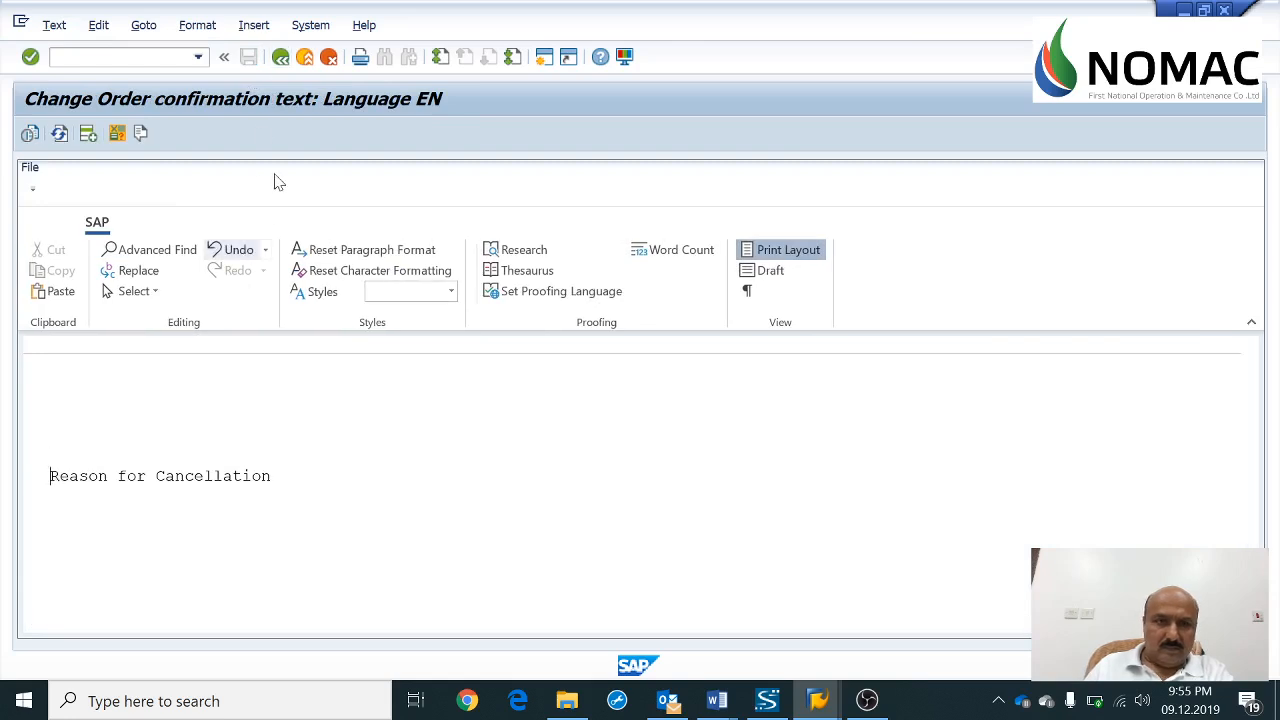
pyautogui.click(280, 57)
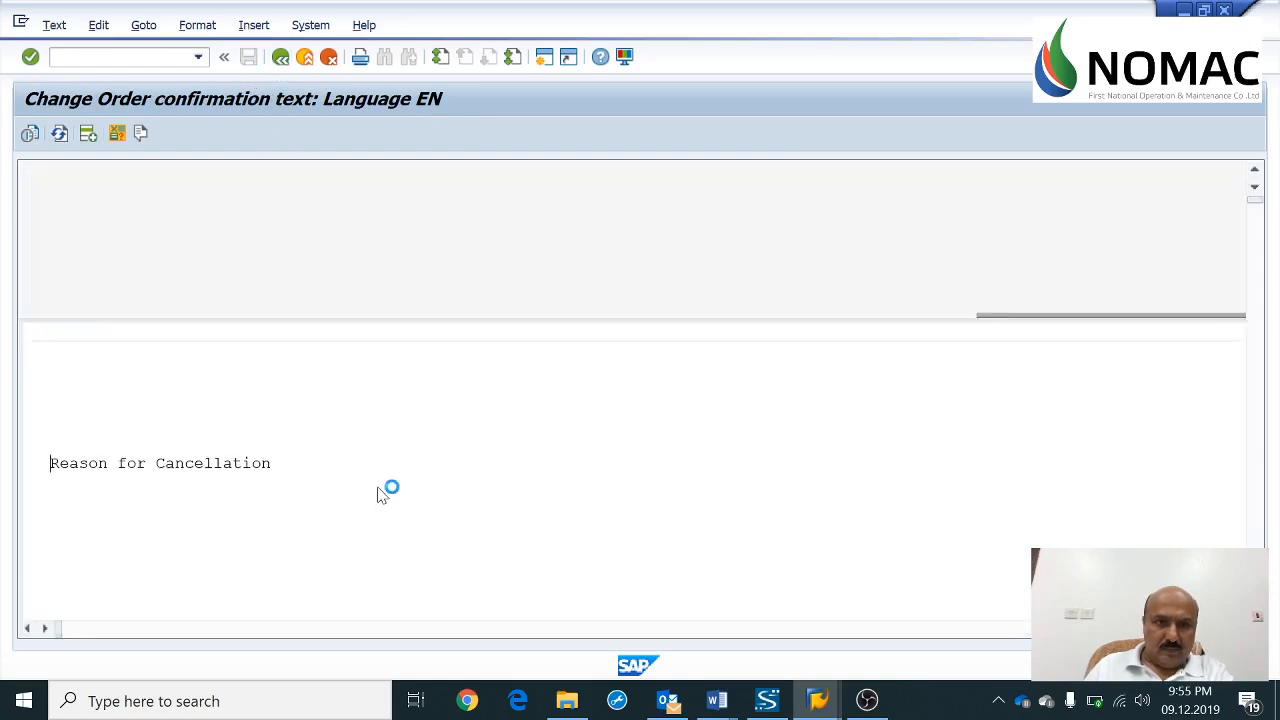
pyautogui.press('Return')
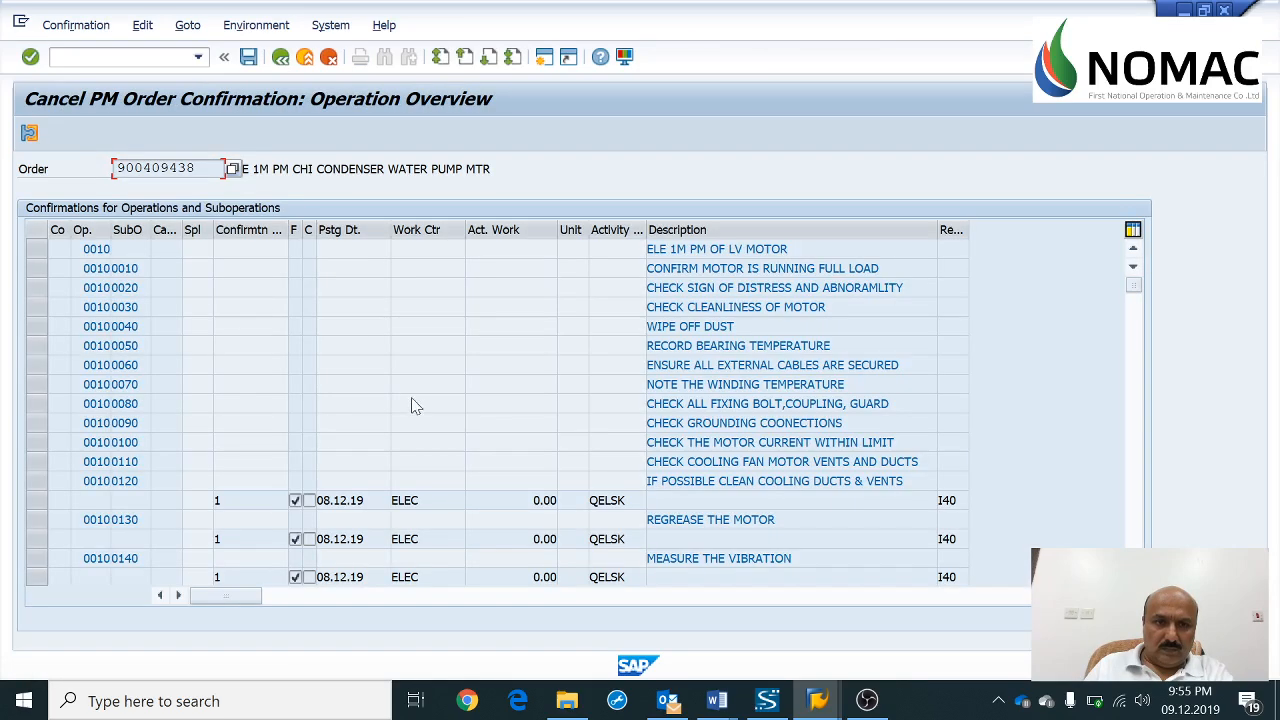
pyautogui.doubleClick(370, 500)
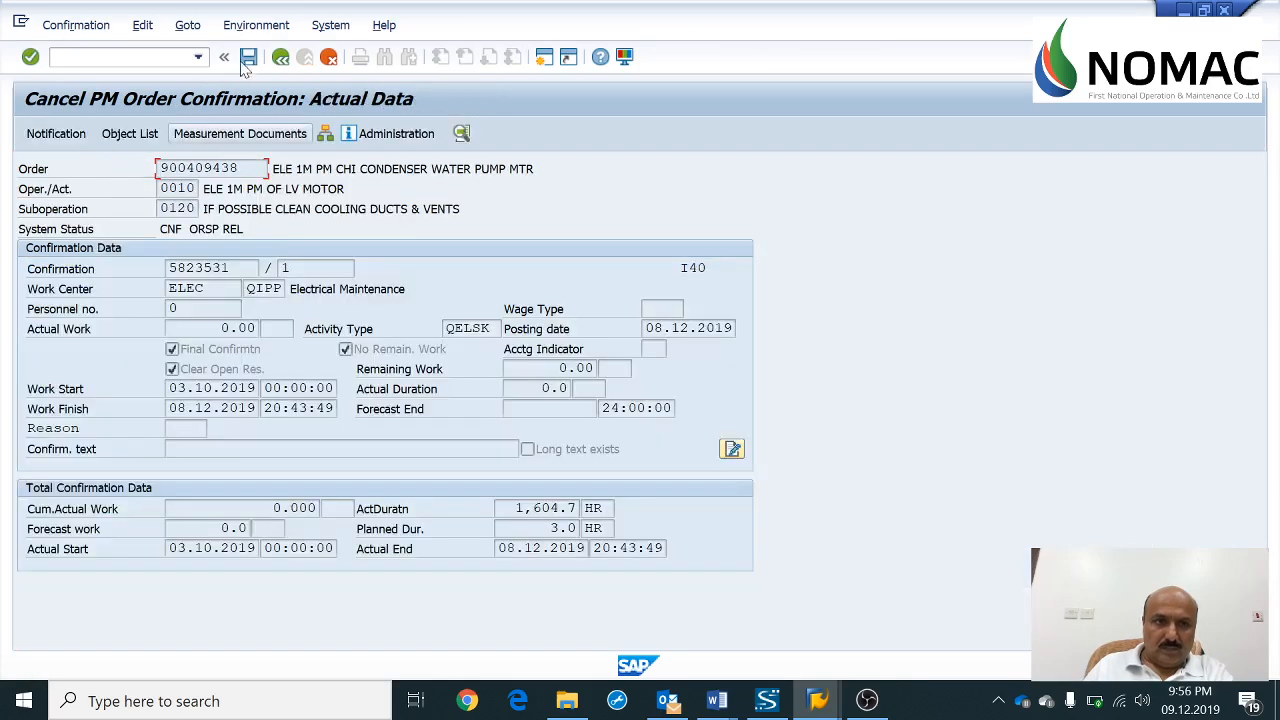
pyautogui.click(248, 59)
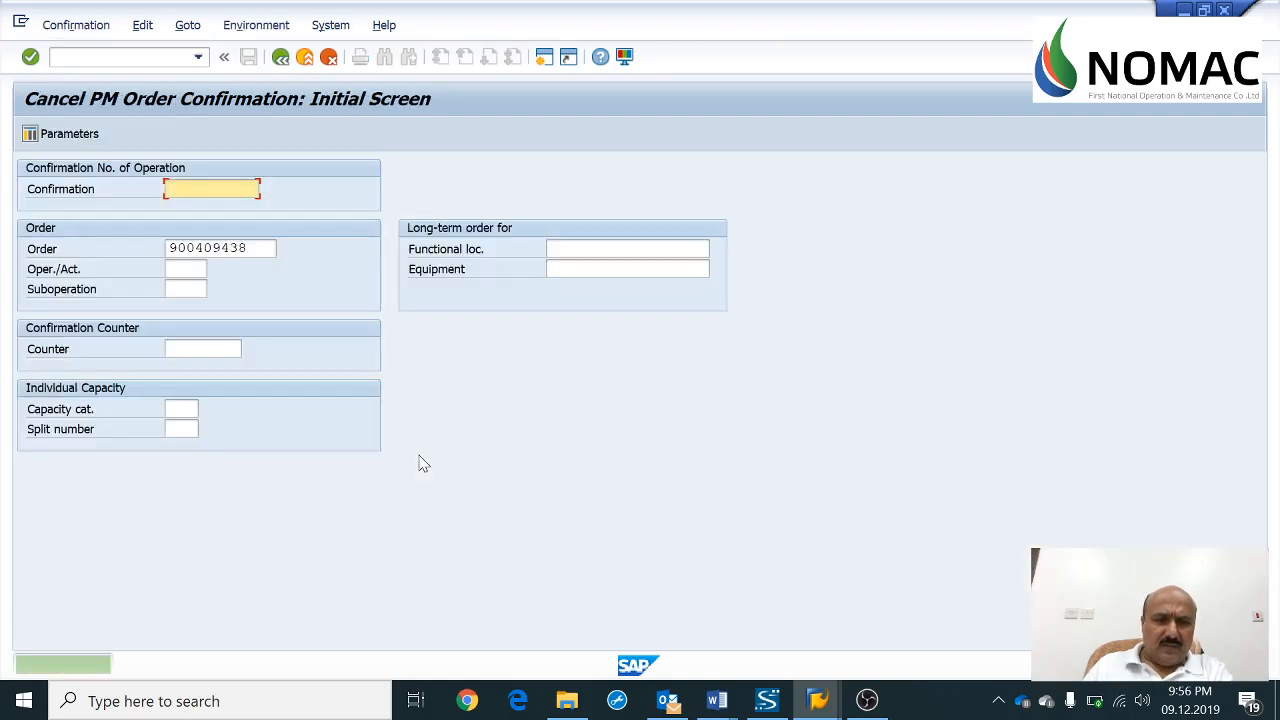
# Cancel the confirmations of suboperations 0130 (REGREASE THE MOTOR) and 0140 (MEASURE THE VIBRATION) with the default cancellation text
pyautogui.press('Return')
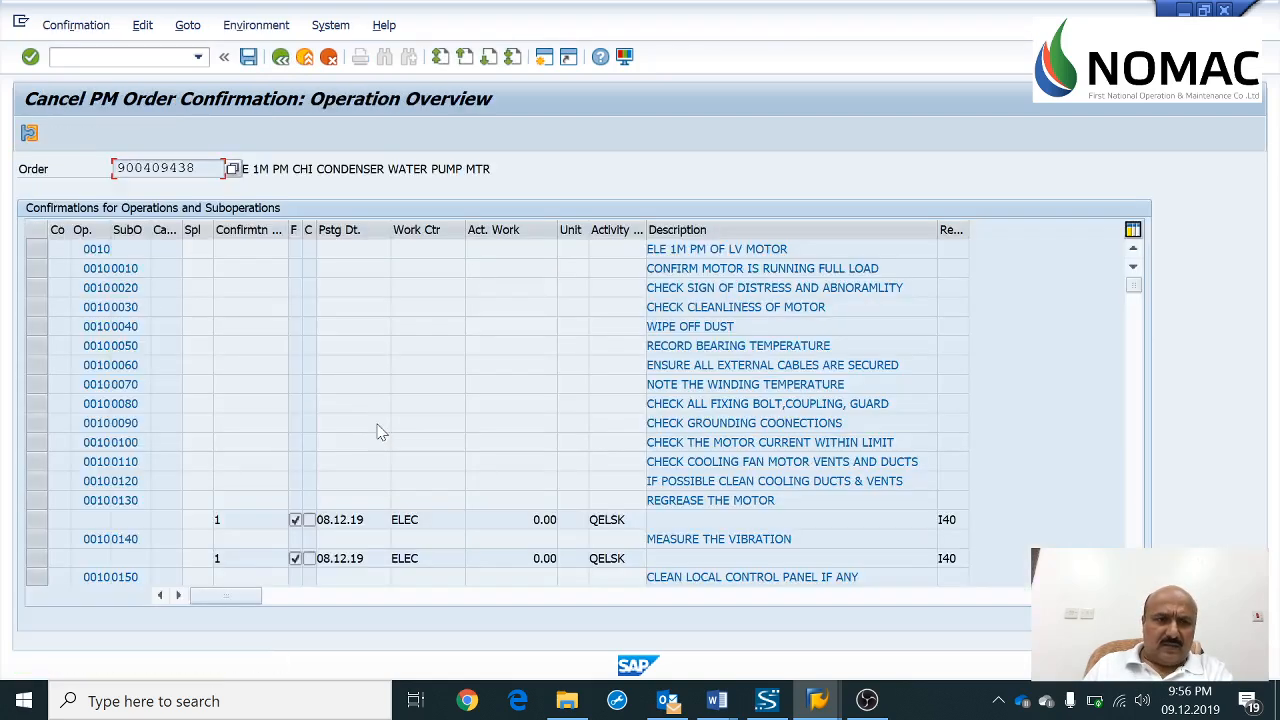
pyautogui.doubleClick(356, 519)
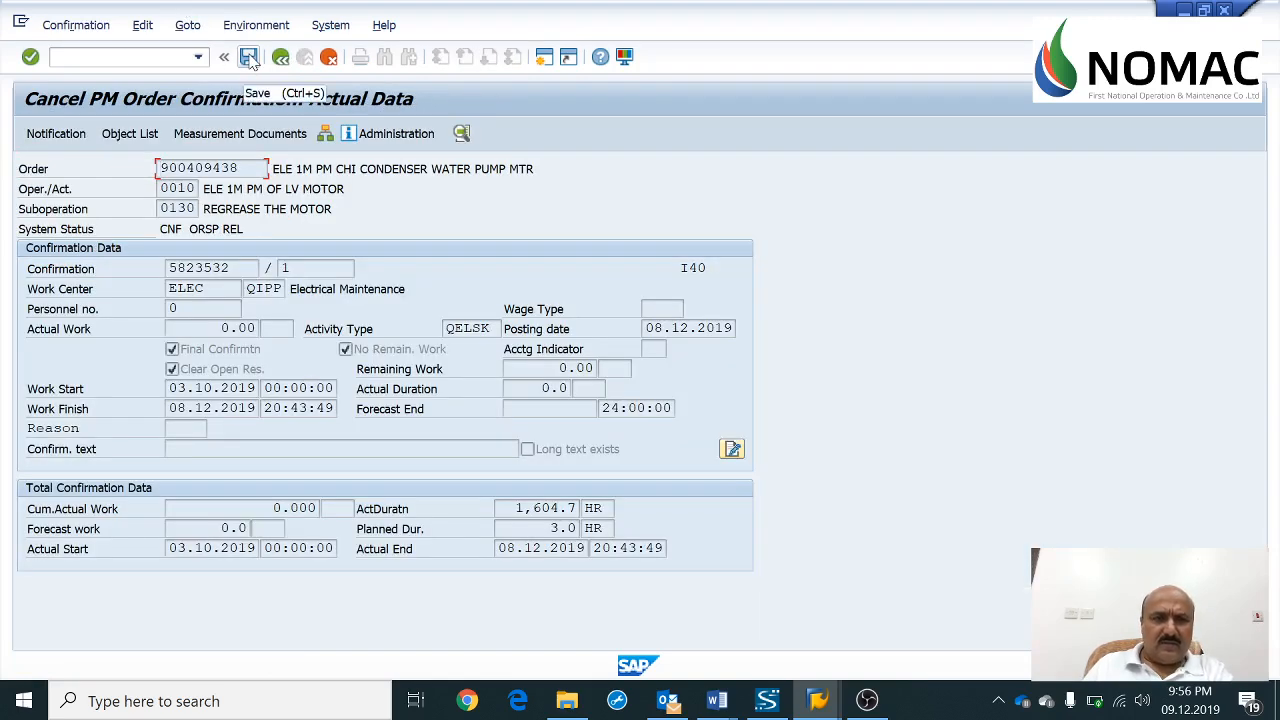
pyautogui.click(249, 57)
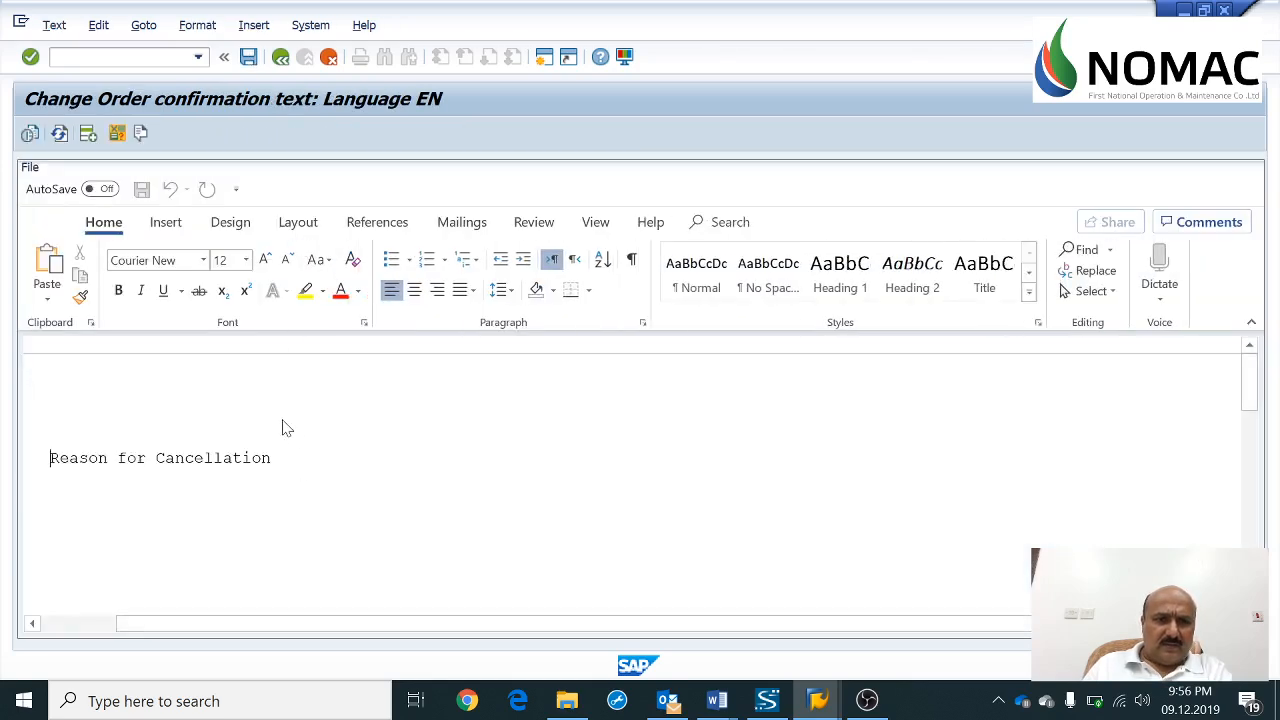
pyautogui.click(281, 59)
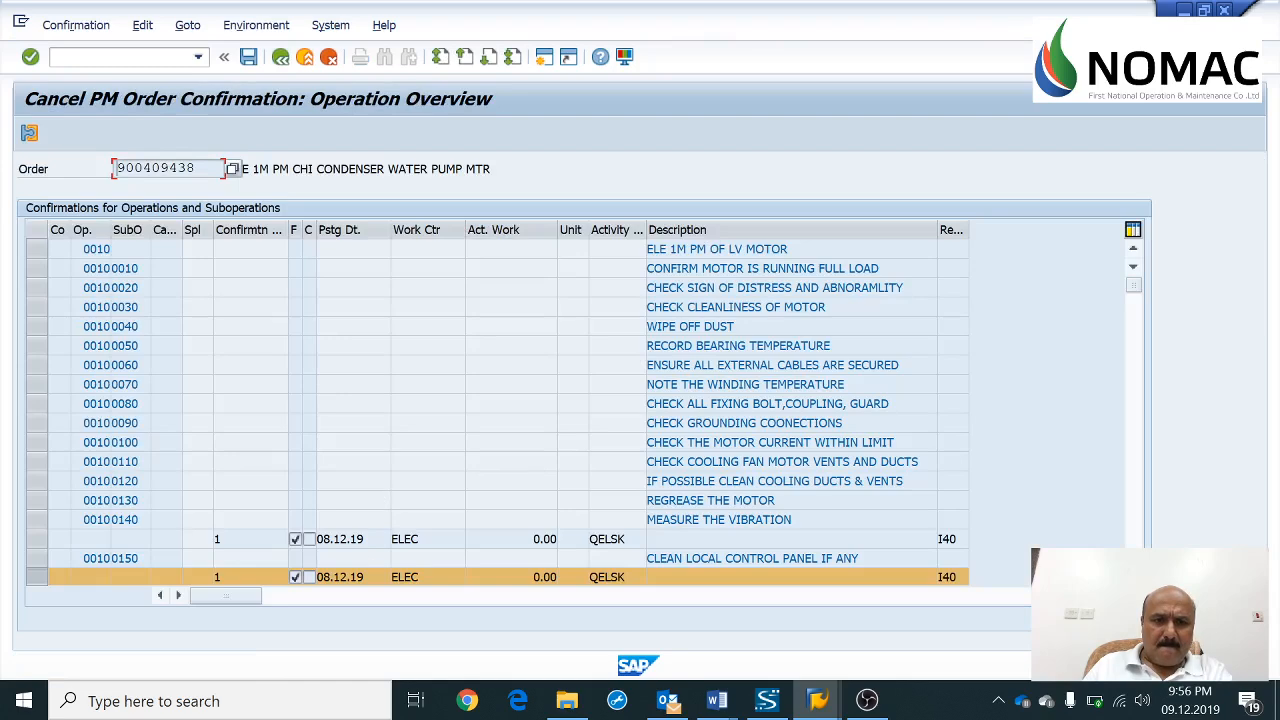
pyautogui.doubleClick(355, 539)
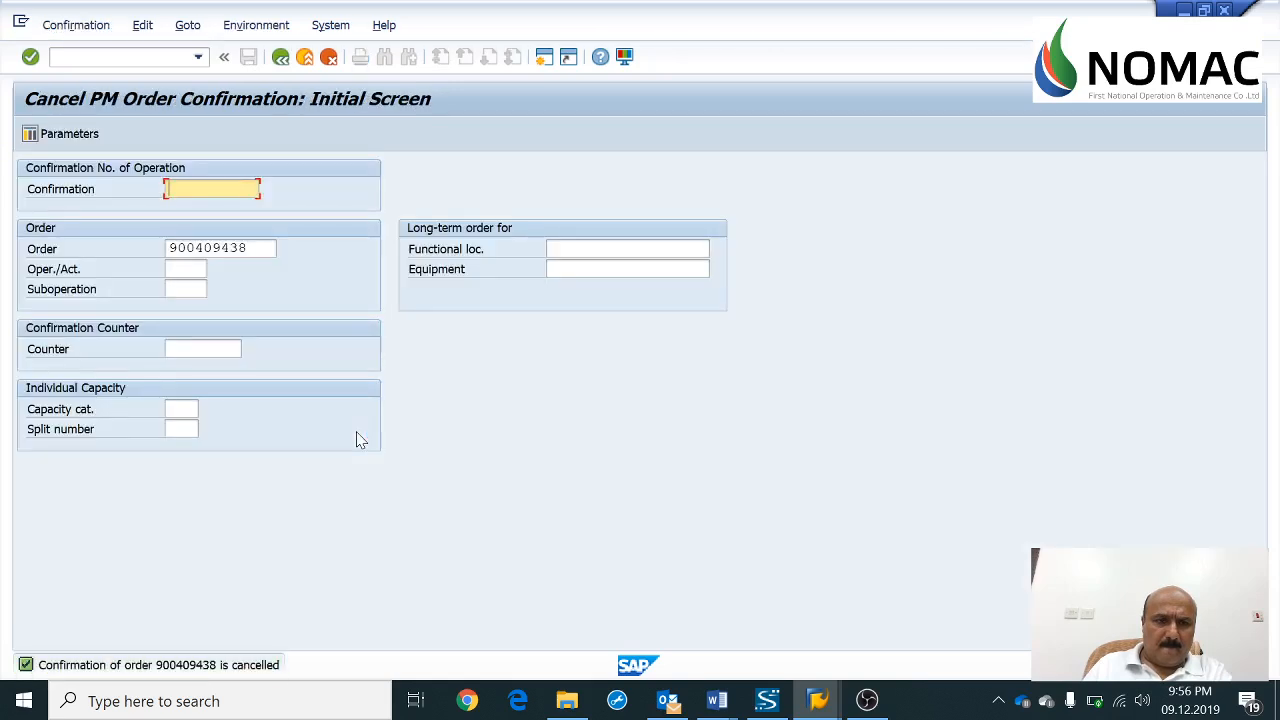
# Cancel the confirmation of suboperation 0150 (CLEAN LOCAL CONTROL PANEL IF ANY), keeping the default text, and recheck the order for remaining confirmations before exiting
pyautogui.press('Return')
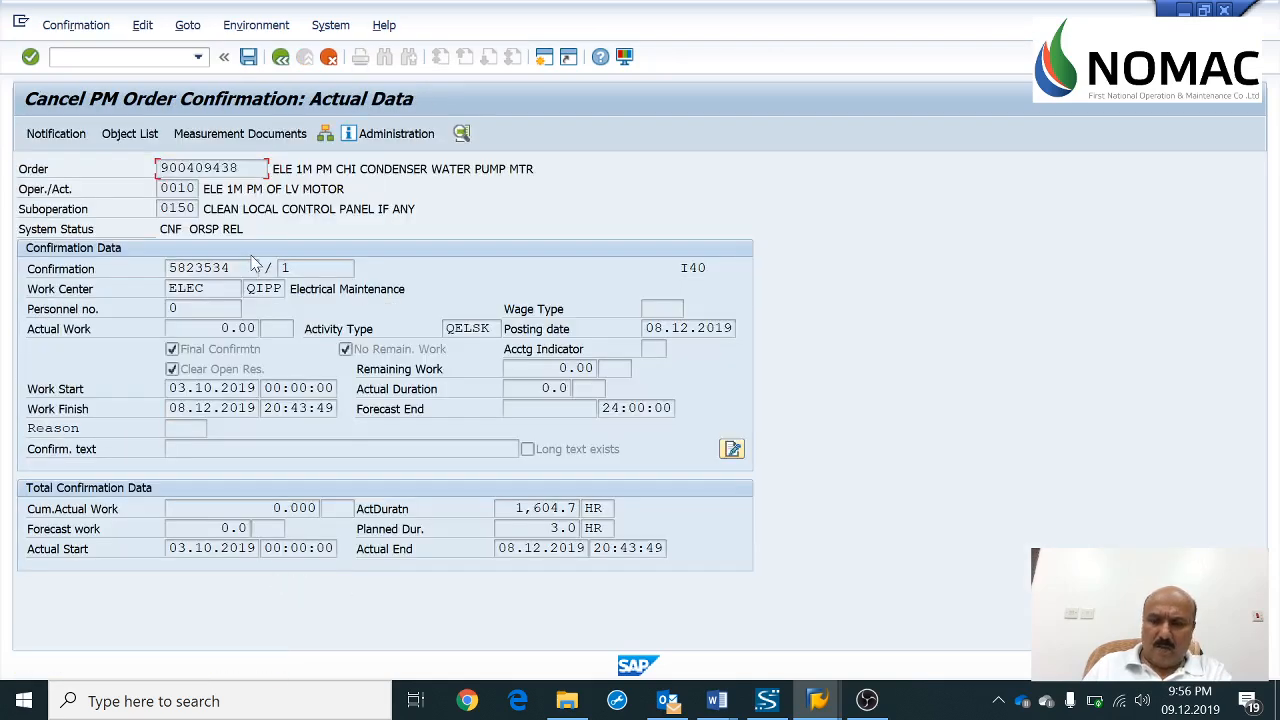
pyautogui.click(250, 60)
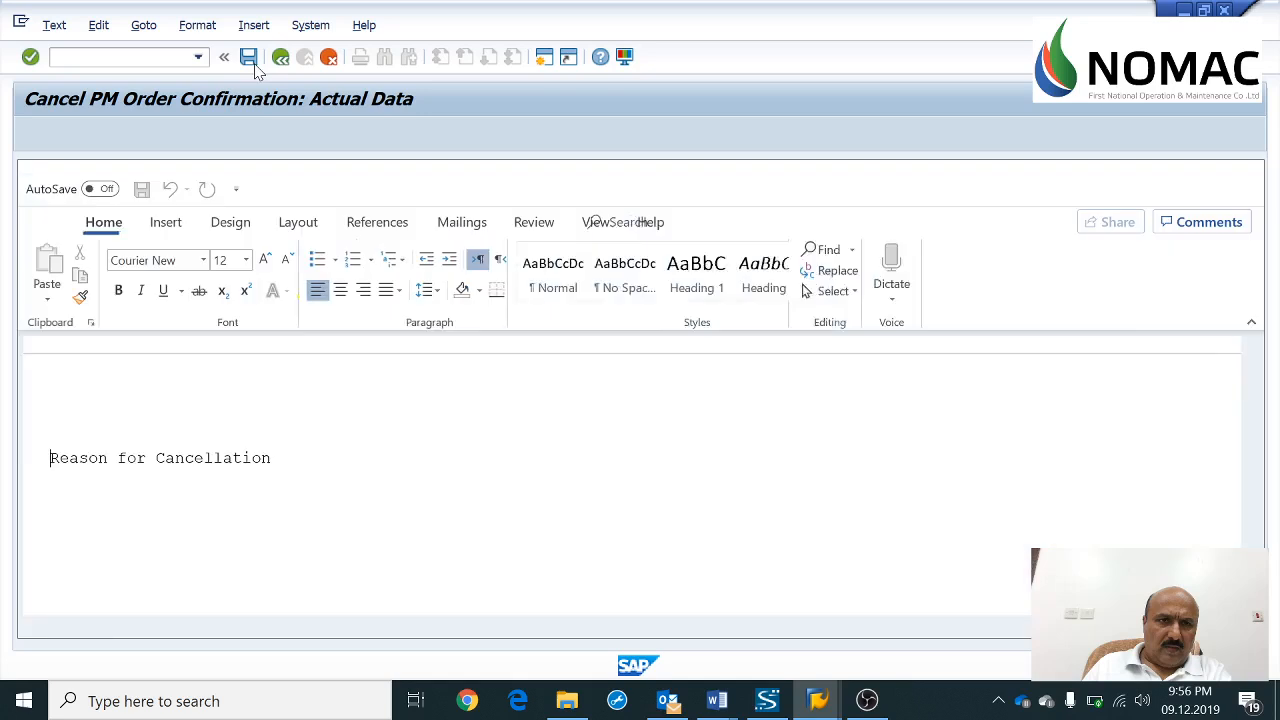
pyautogui.click(281, 57)
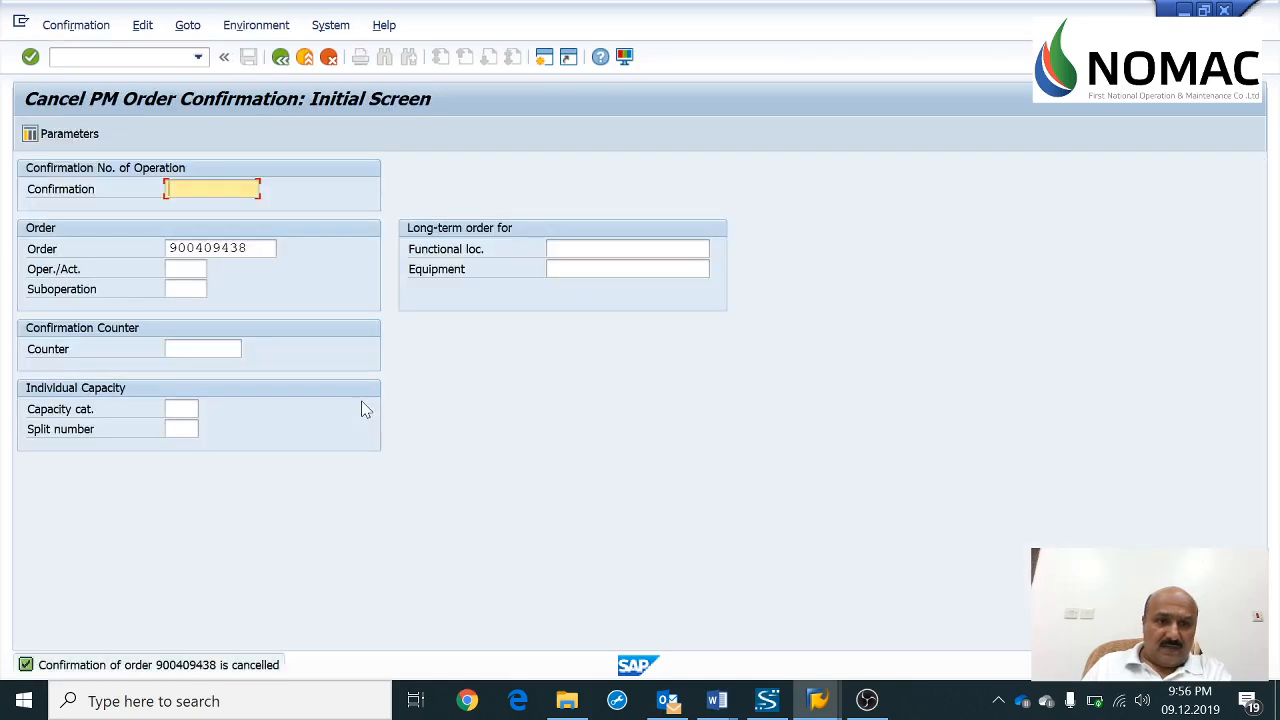
pyautogui.press('Return')
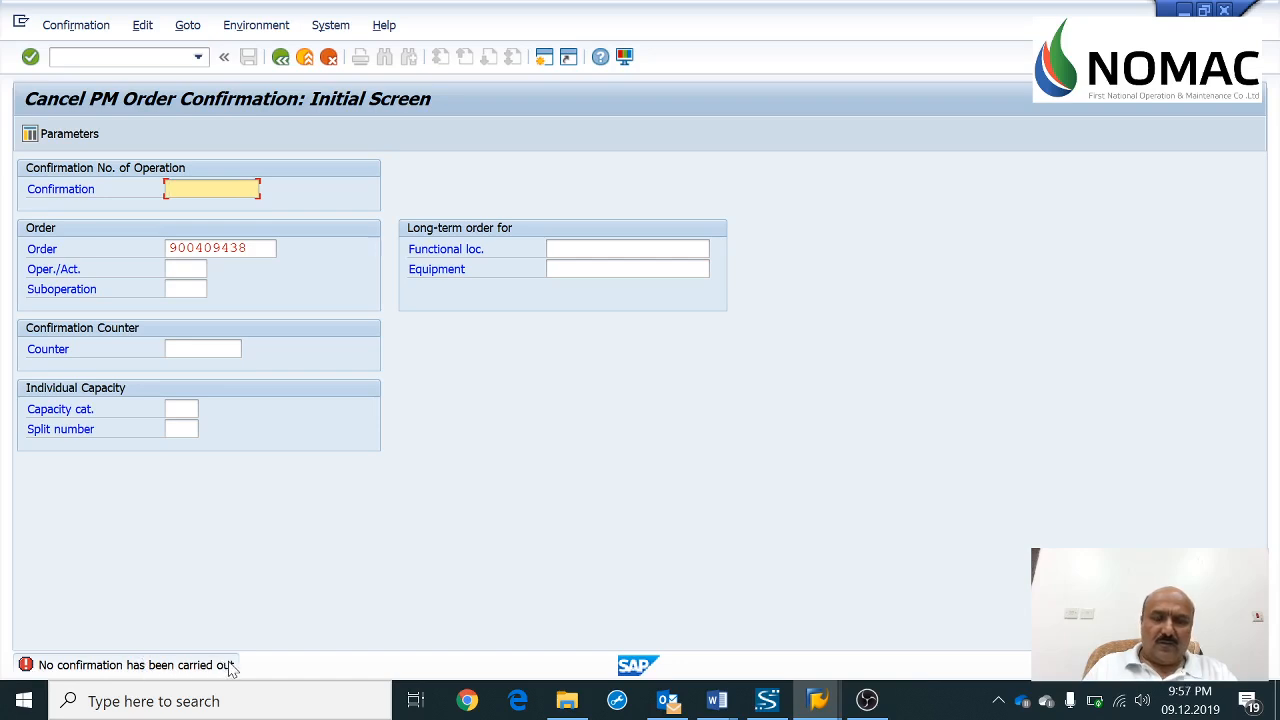
pyautogui.click(306, 58)
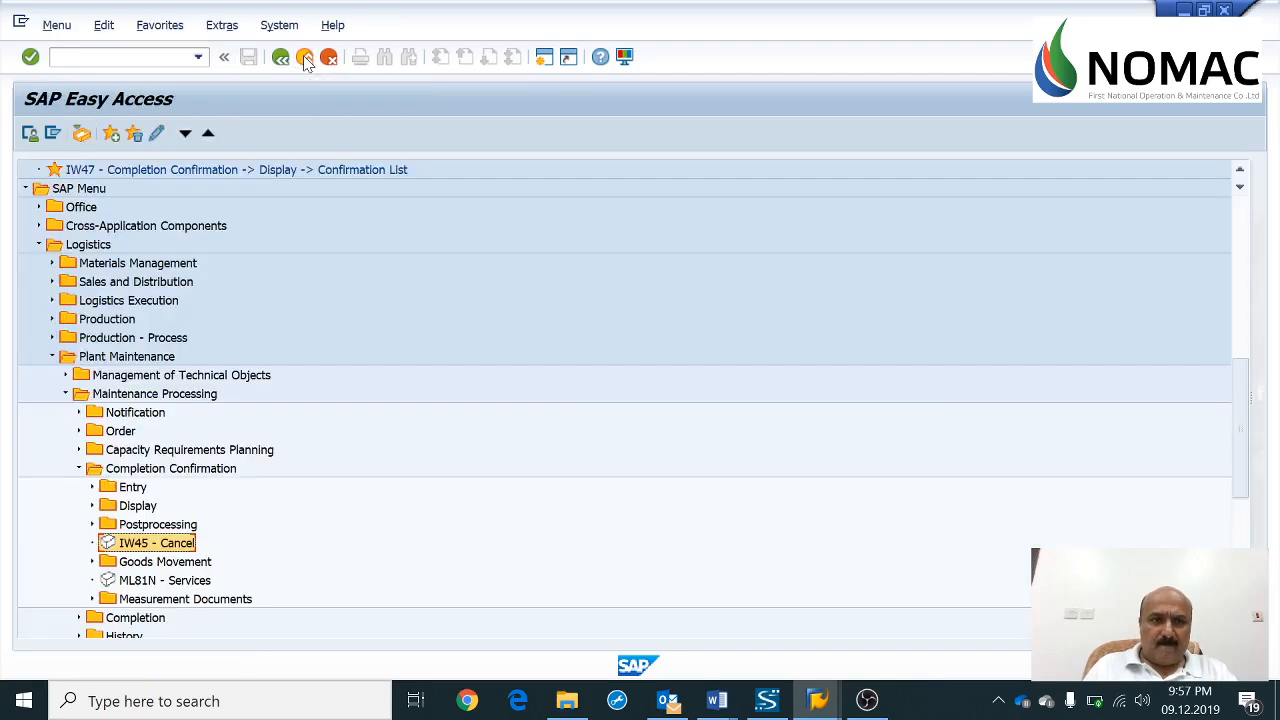
# Switch to the list of PM orders, select the ELE 1M PM CHI CONDENSER WATER PUMP MTR order and refresh the list to check its system status
pyautogui.click(818, 700)
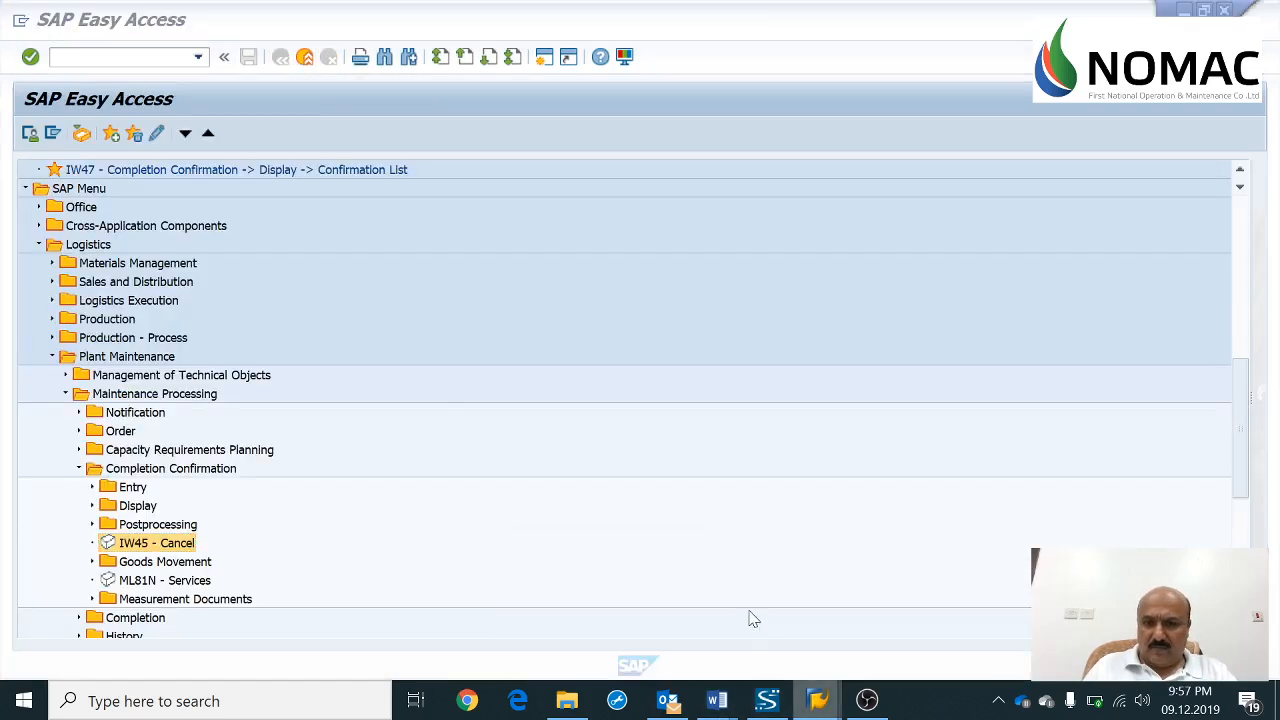
pyautogui.click(752, 617)
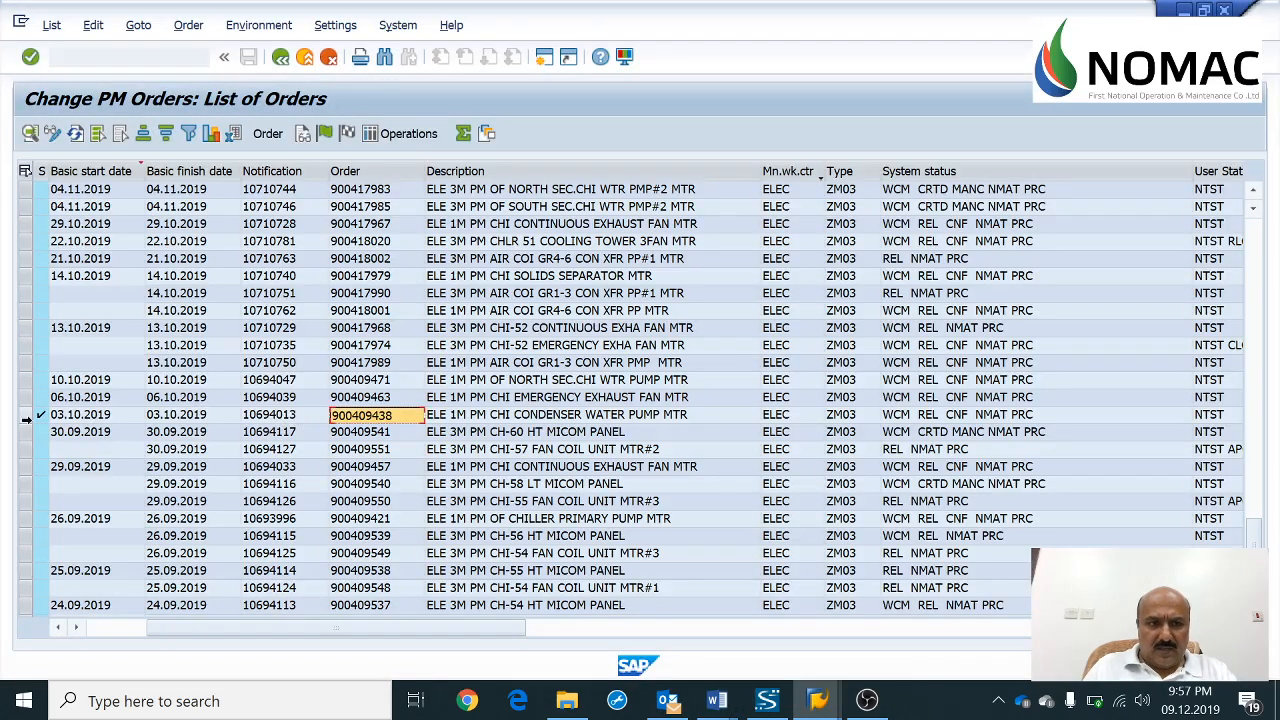
pyautogui.click(25, 416)
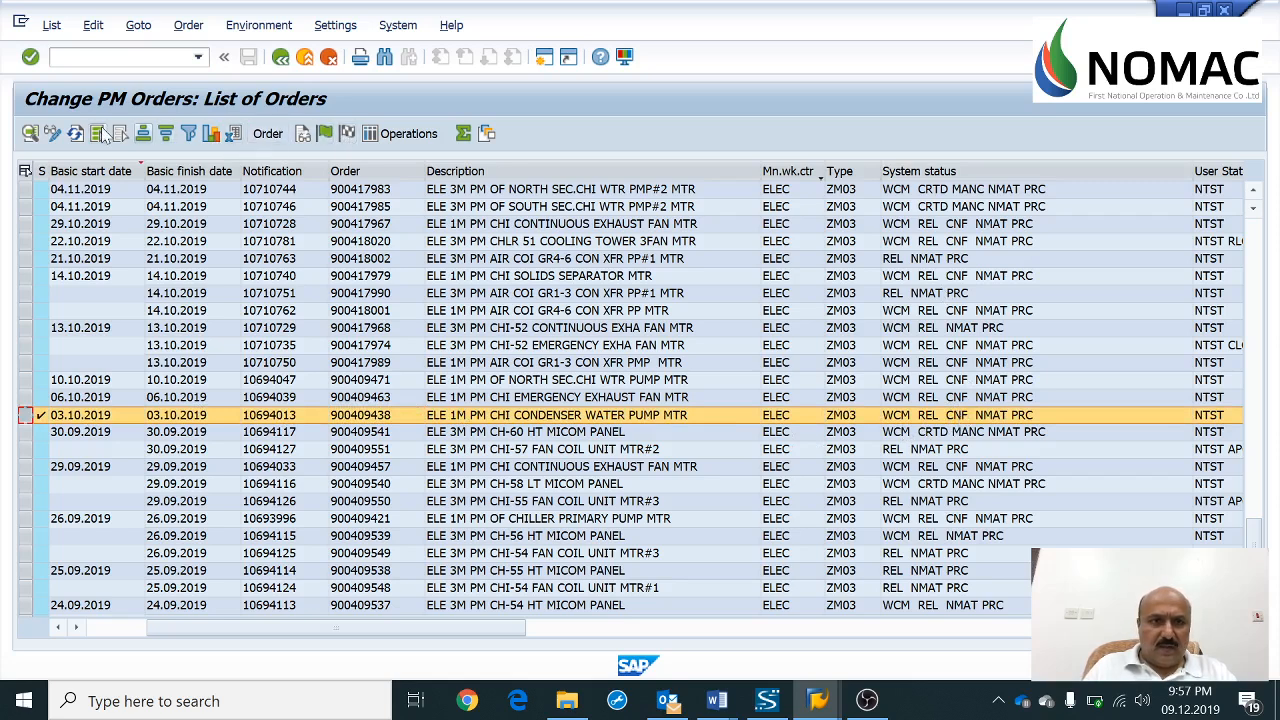
pyautogui.click(75, 135)
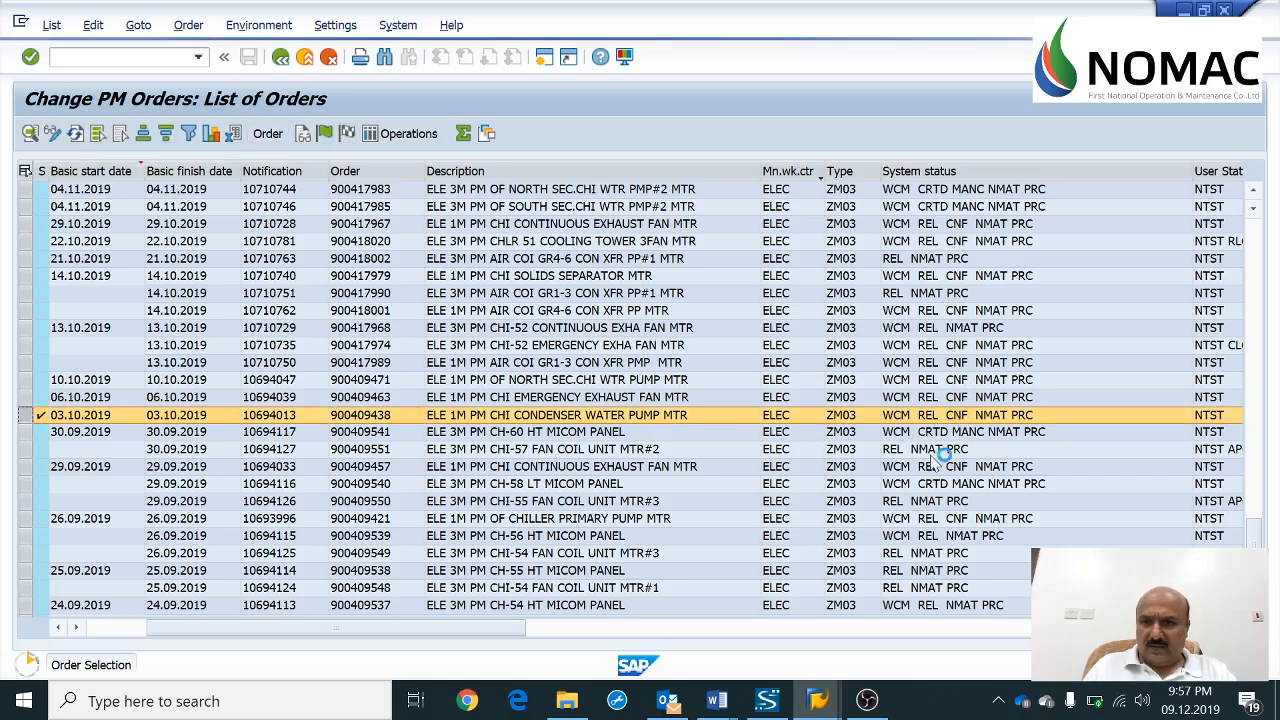